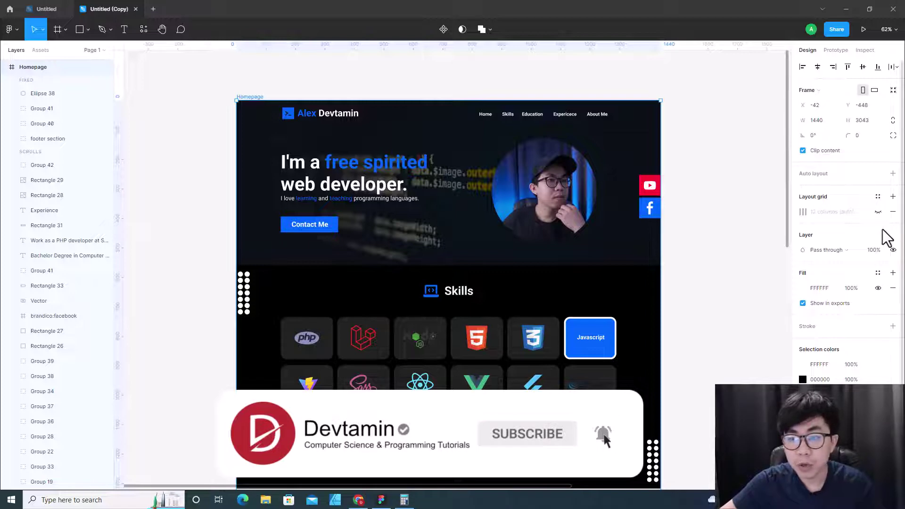
# - Show the portfolio frame's 12-column layout grid guides and check the php skill card's size
pyautogui.click(877, 211)
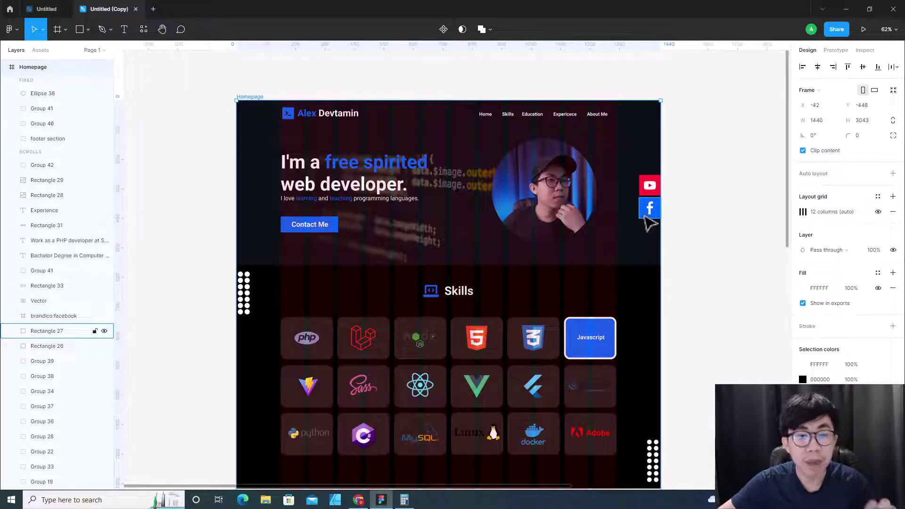
pyautogui.scroll(-1, 563, 229)
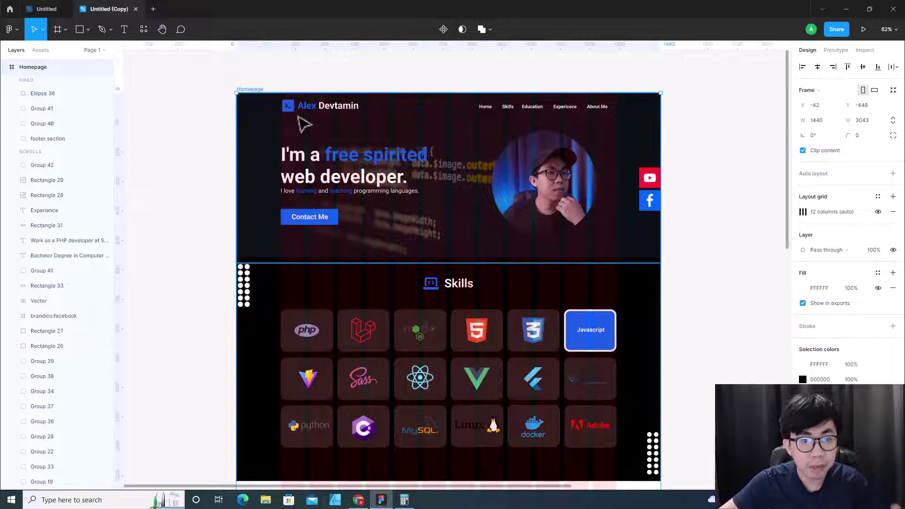
pyautogui.click(325, 343)
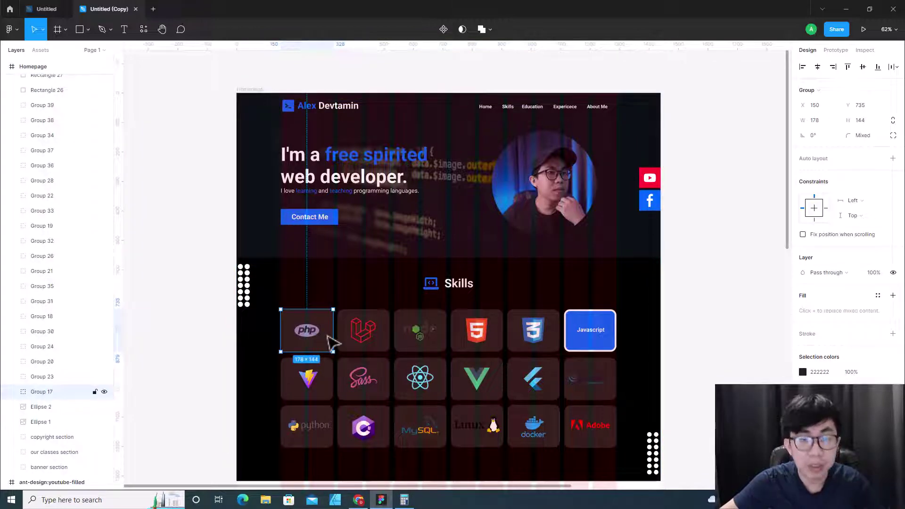
pyautogui.scroll(-1, 328, 337)
pyautogui.scroll(-5, 328, 343)
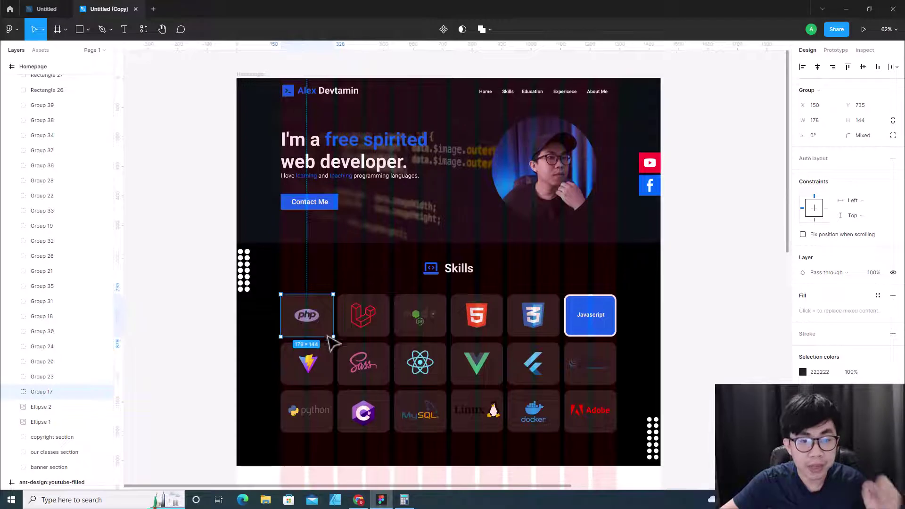
pyautogui.scroll(-8, 370, 347)
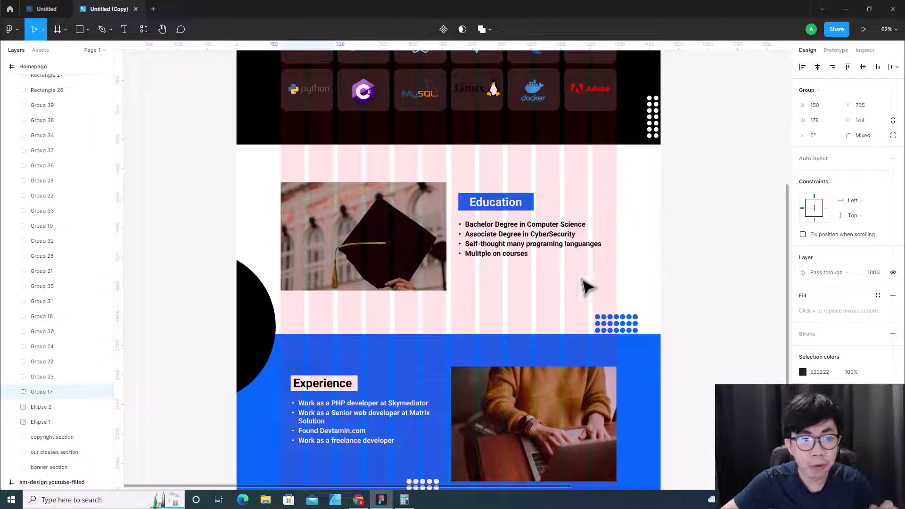
pyautogui.scroll(1, 587, 286)
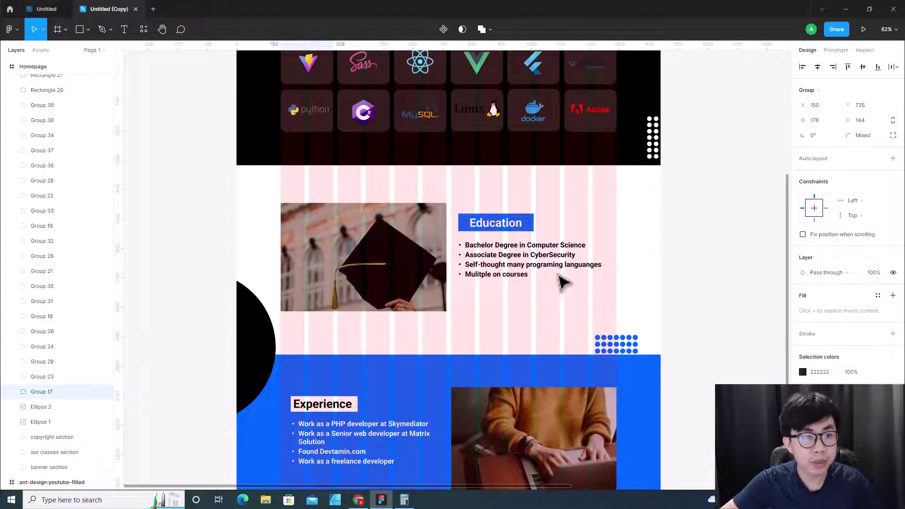
# - In the Untitled draft, add a MacBook Pro 14" frame (1512×982) from the Desktop presets
pyautogui.click(42, 7)
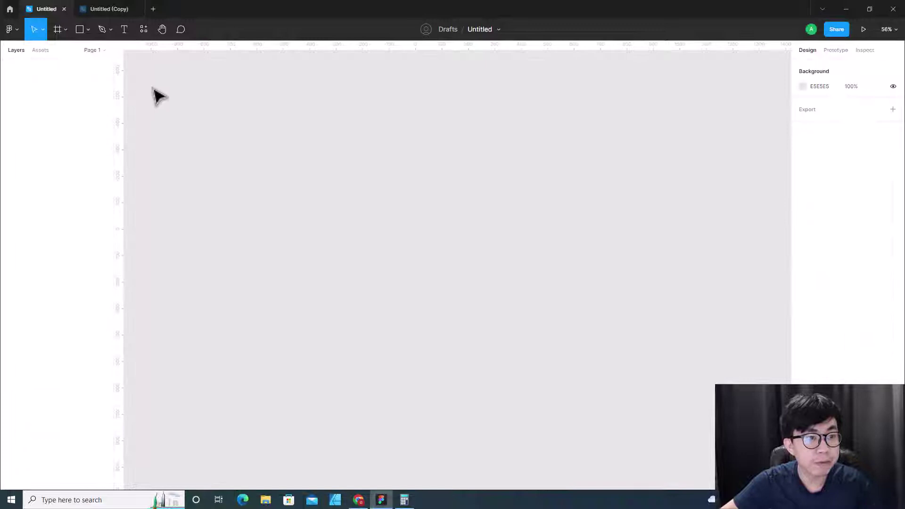
pyautogui.click(64, 30)
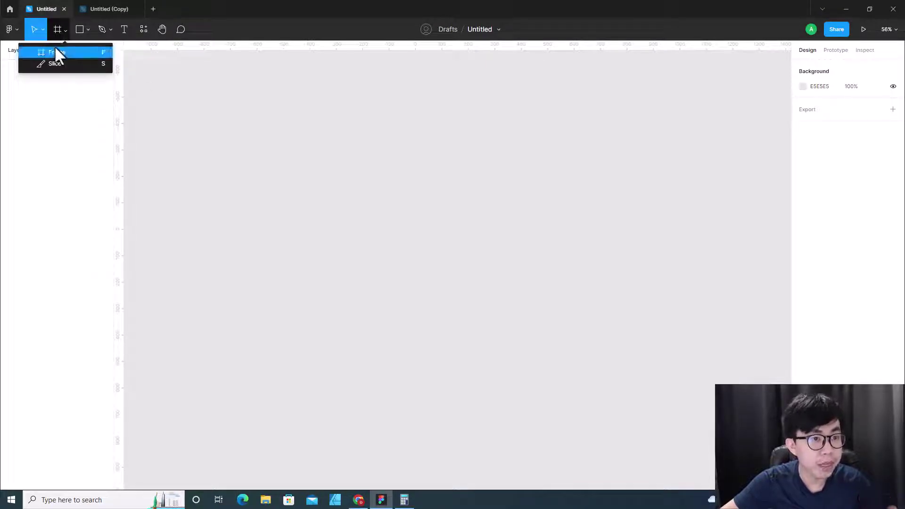
pyautogui.click(55, 49)
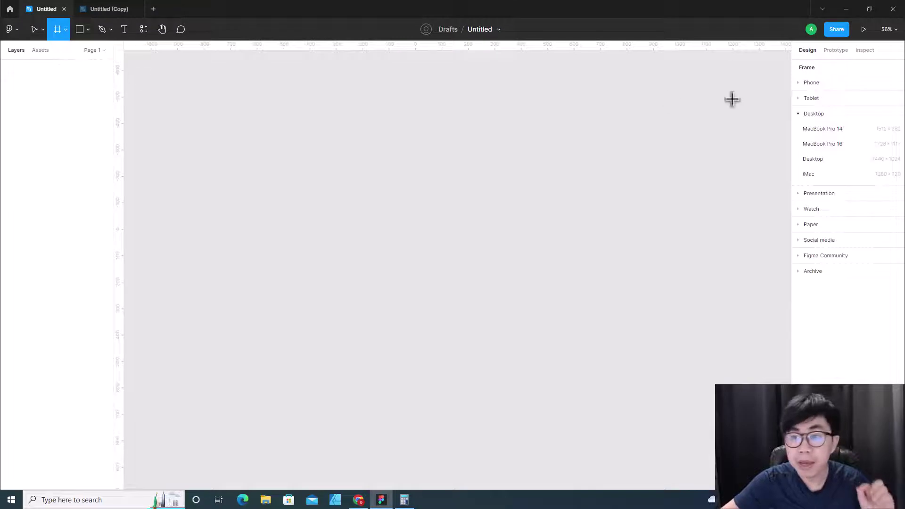
pyautogui.click(815, 115)
pyautogui.click(816, 114)
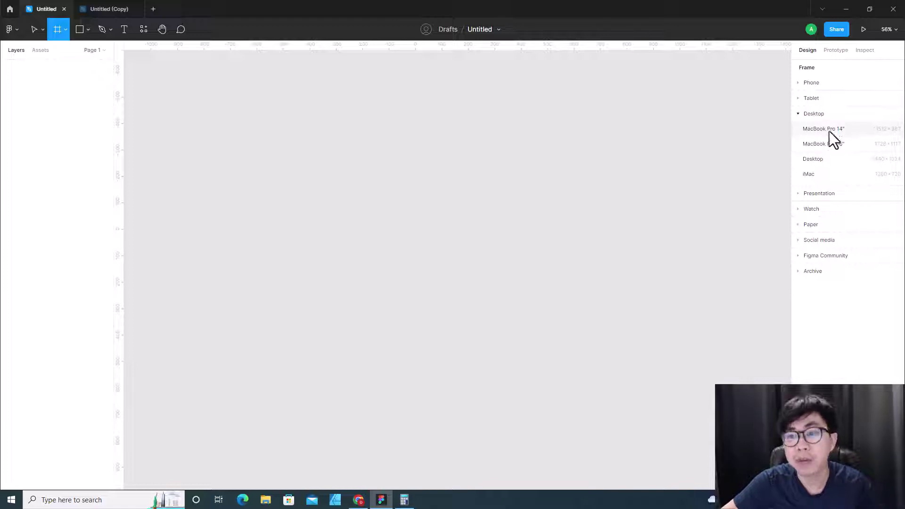
pyautogui.click(829, 130)
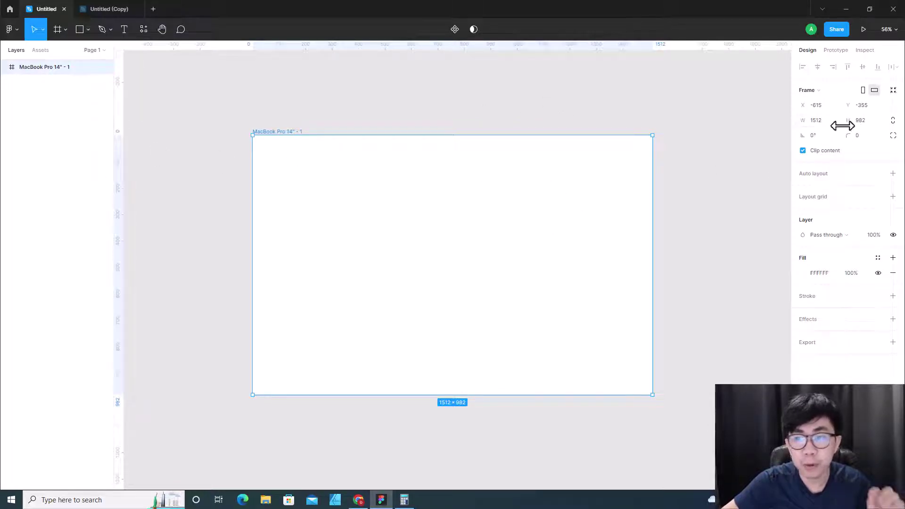
# - Paste the frame width 1512 into Calculator, then return to Figma
pyautogui.click(815, 121)
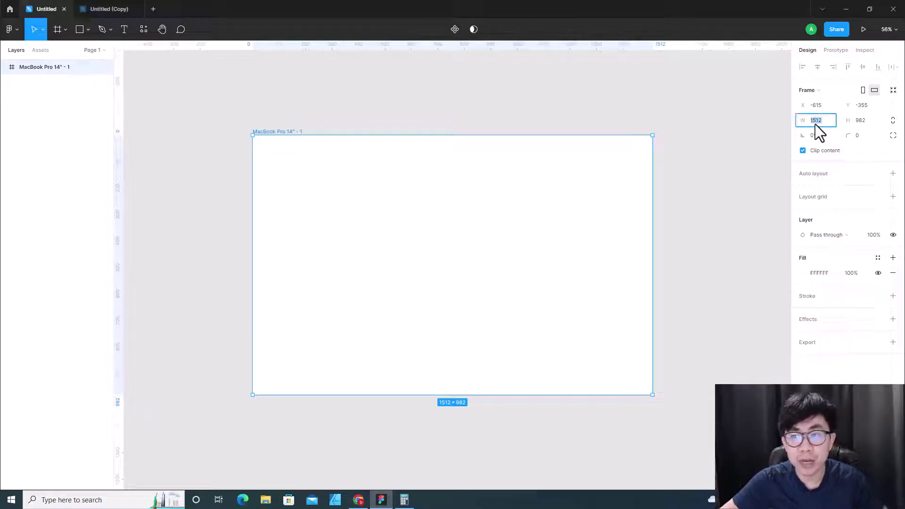
pyautogui.click(404, 501)
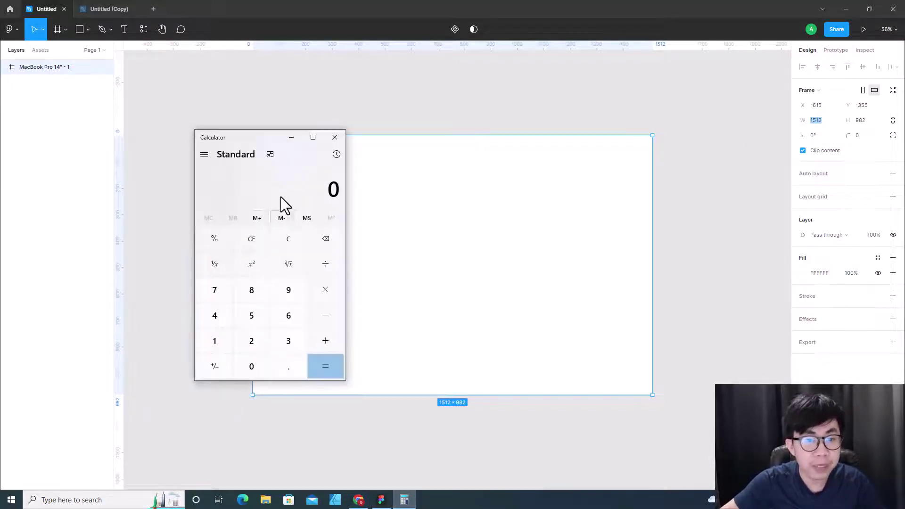
pyautogui.write('1,512')
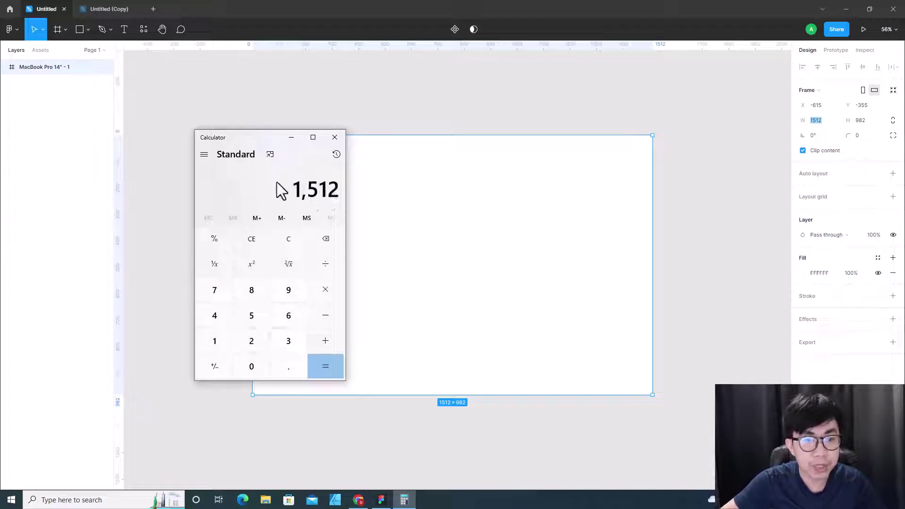
pyautogui.click(382, 500)
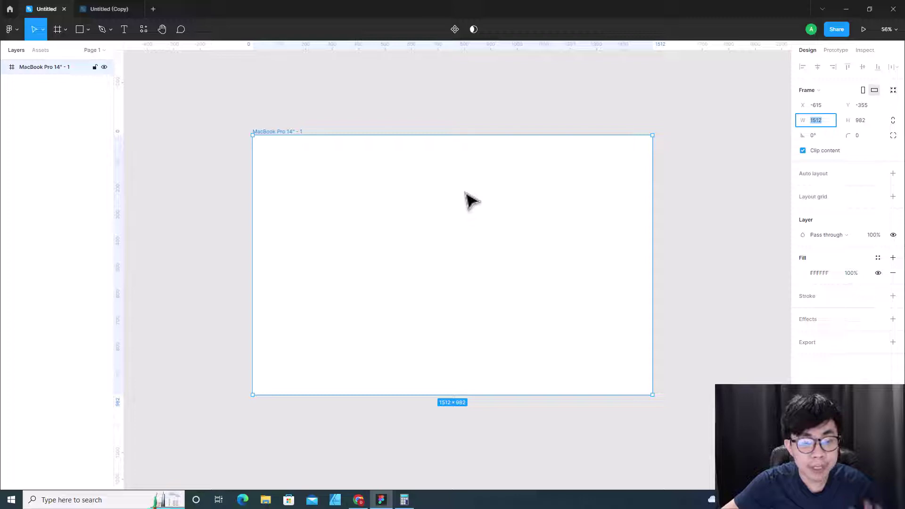
# - Search Google for bootstrap and open the Bootstrap Getting started docs
pyautogui.click(358, 499)
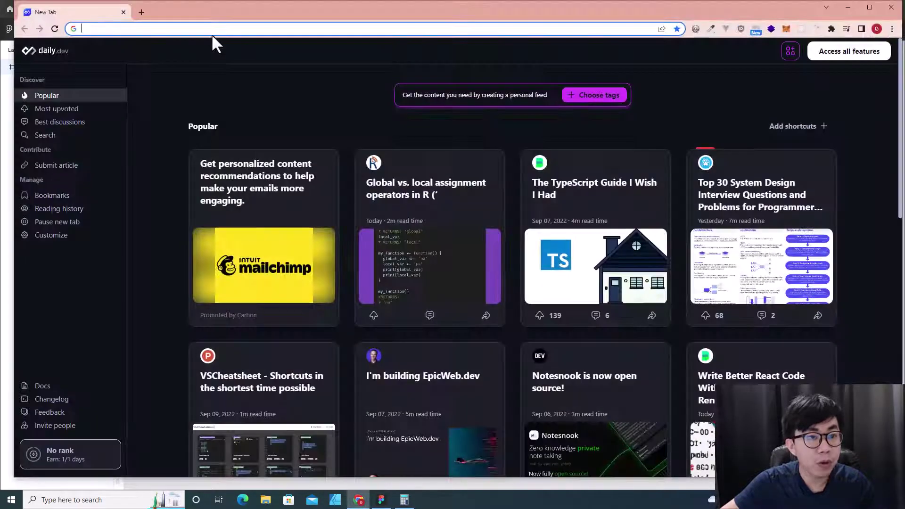
pyautogui.write('boo')
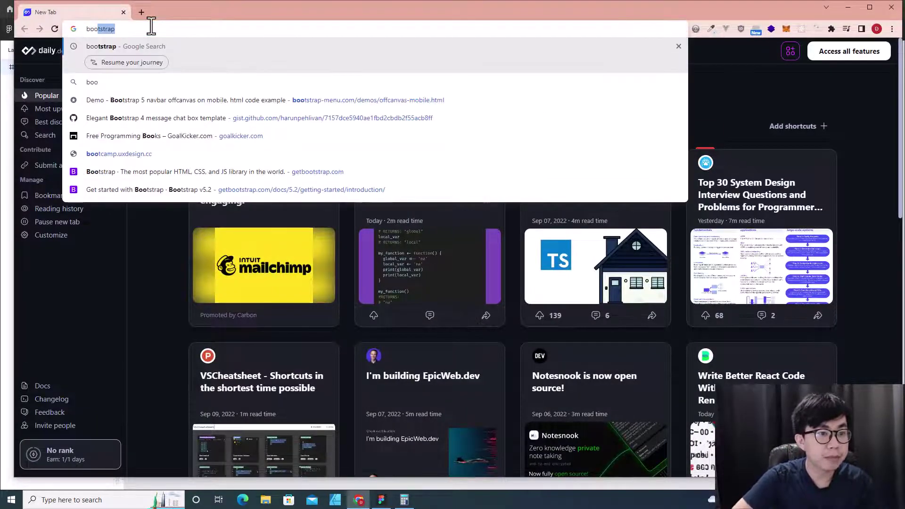
pyautogui.write('tstrap')
pyautogui.press('Return')
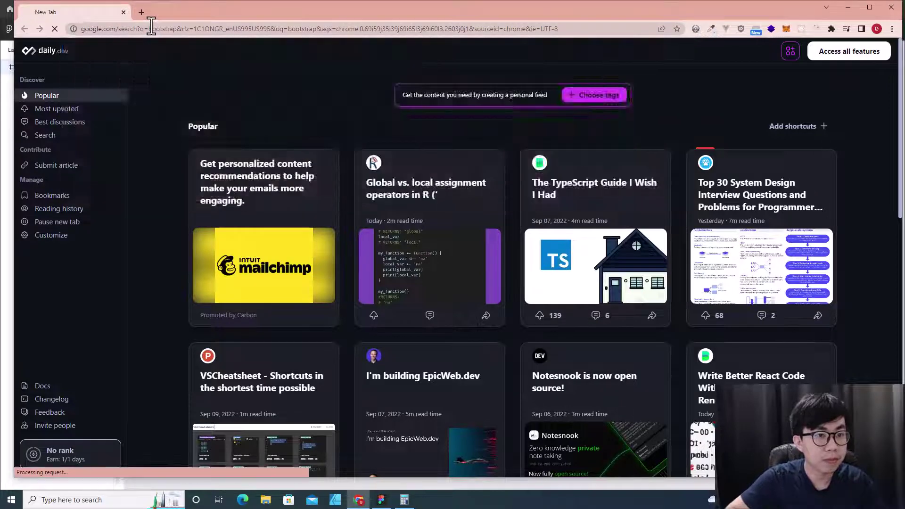
pyautogui.click(191, 235)
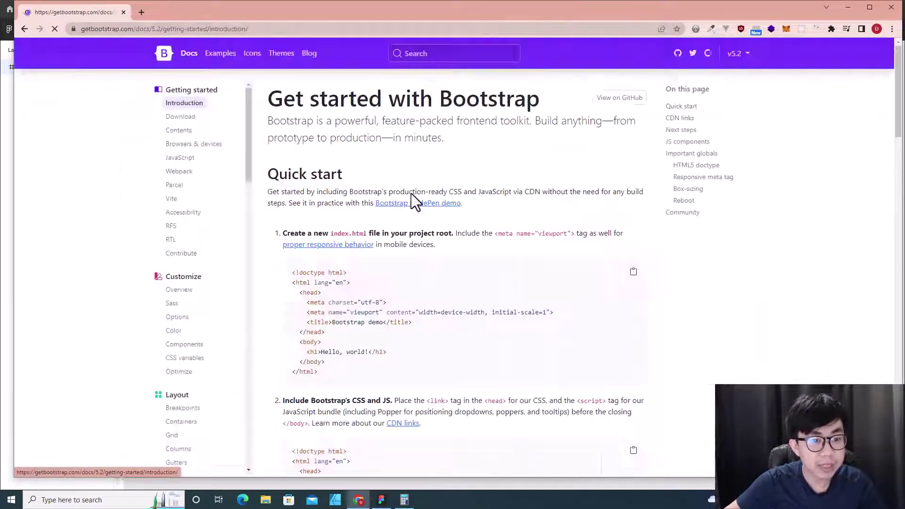
pyautogui.scroll(1, 411, 193)
# - Find the Containers docs page and highlight the X-Large 1140px container width
pyautogui.click(438, 56)
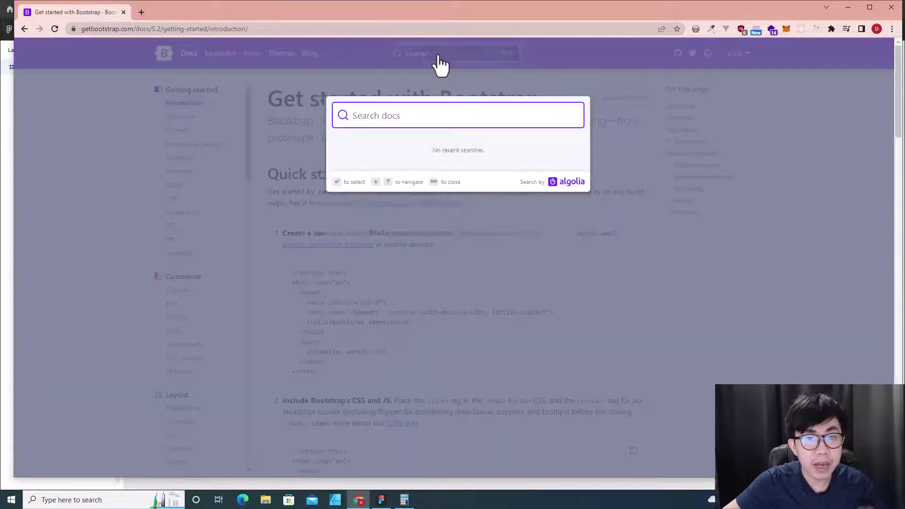
pyautogui.write('containers')
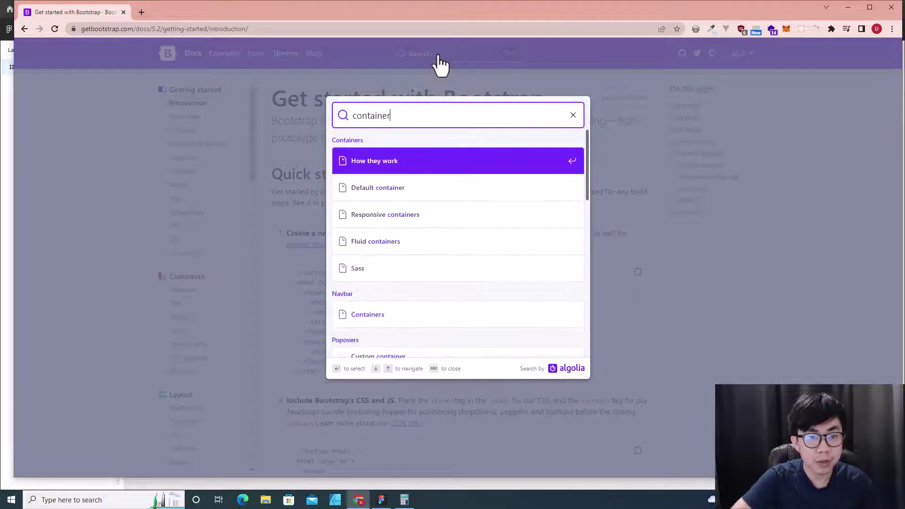
pyautogui.press('Return')
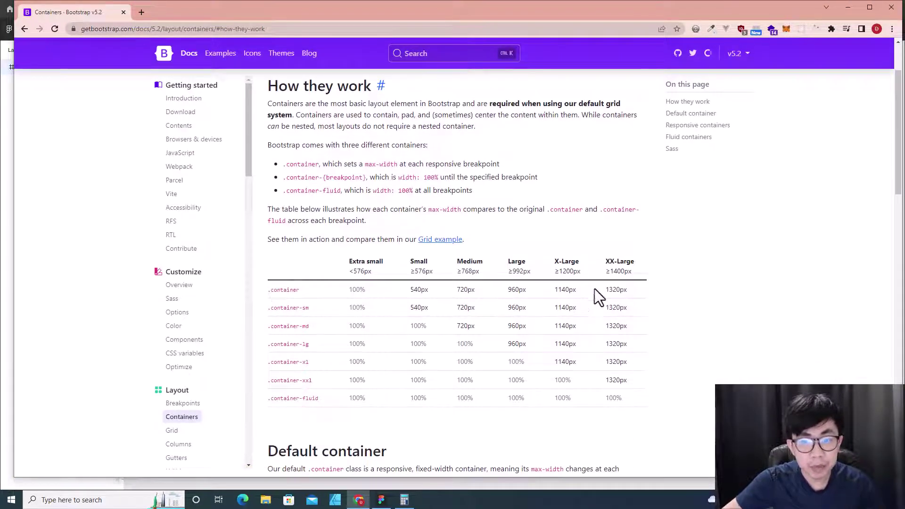
pyautogui.moveTo(554, 259); pyautogui.dragTo(575, 287)
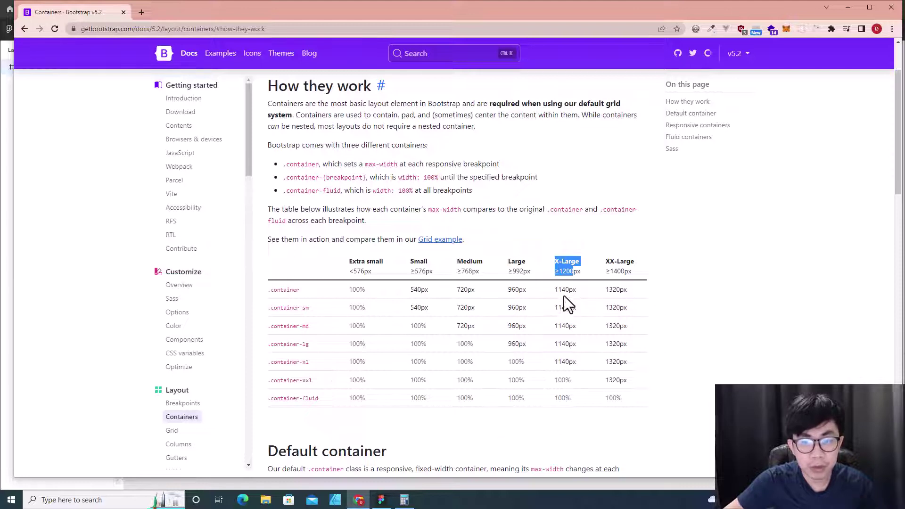
pyautogui.doubleClick(565, 290)
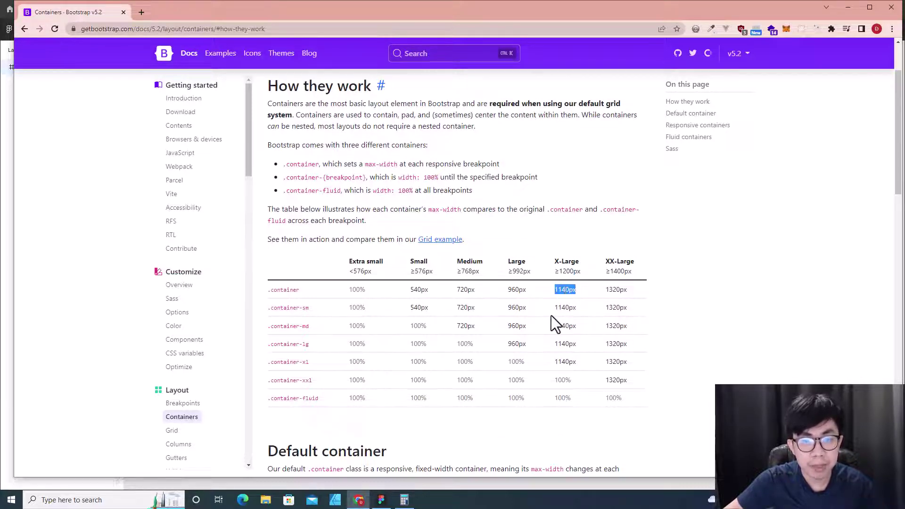
# - In Calculator, subtract 1140 from 1512 to get 372
pyautogui.click(380, 498)
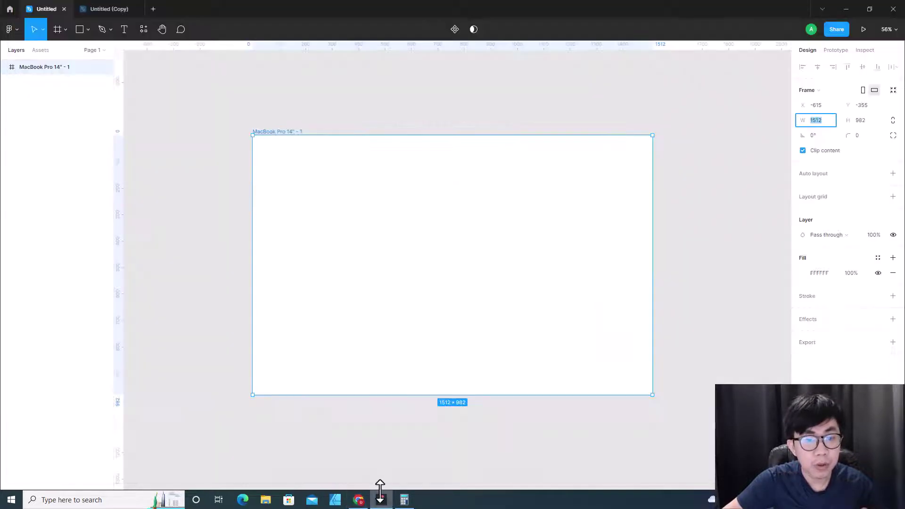
pyautogui.click(380, 499)
pyautogui.click(404, 500)
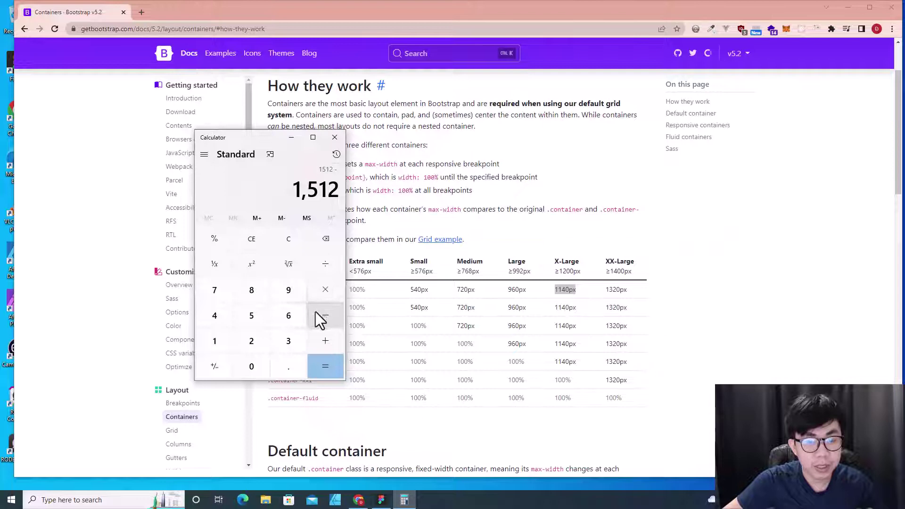
pyautogui.click(218, 346)
pyautogui.click(218, 345)
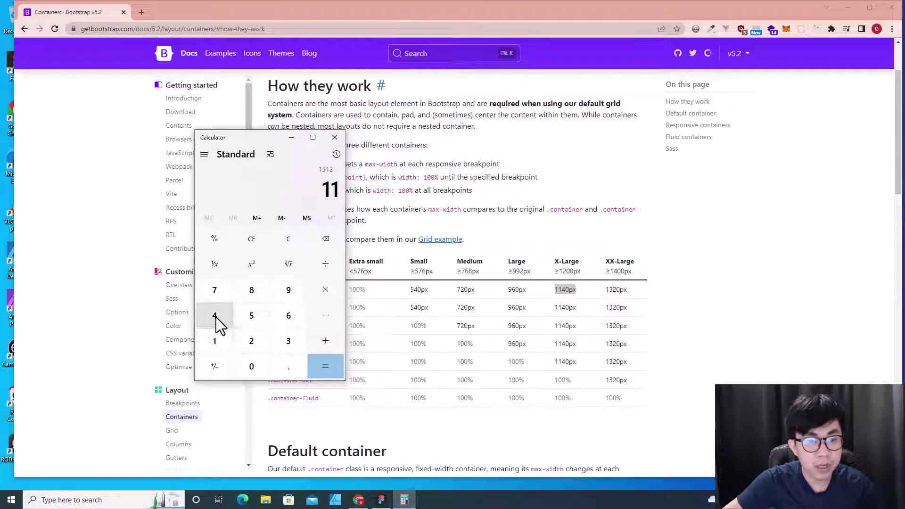
pyautogui.click(215, 317)
pyautogui.click(261, 368)
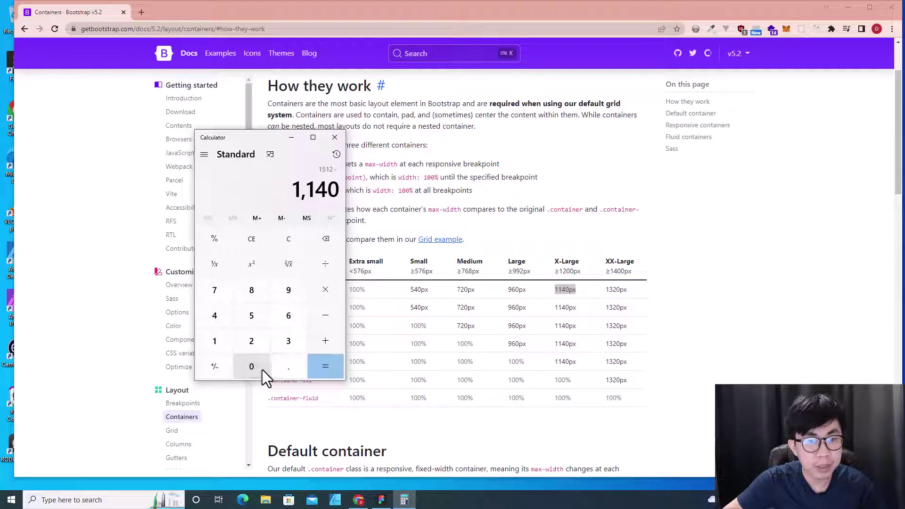
pyautogui.click(322, 369)
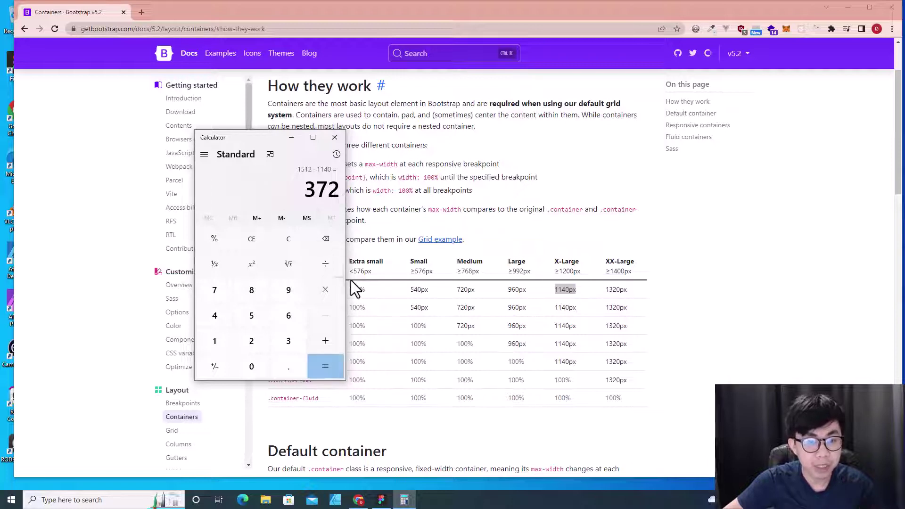
# - Halve 372 to get the 186 side margin and return to Figma
pyautogui.click(325, 264)
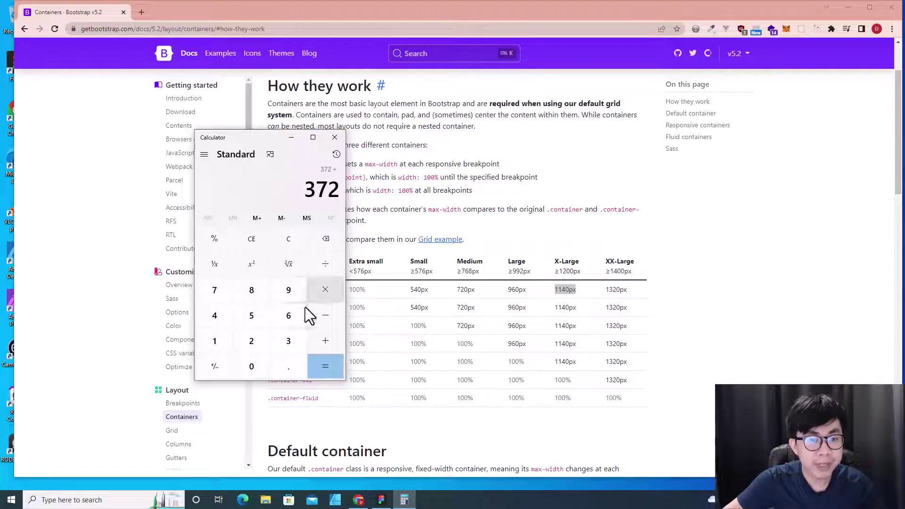
pyautogui.click(249, 343)
pyautogui.click(326, 367)
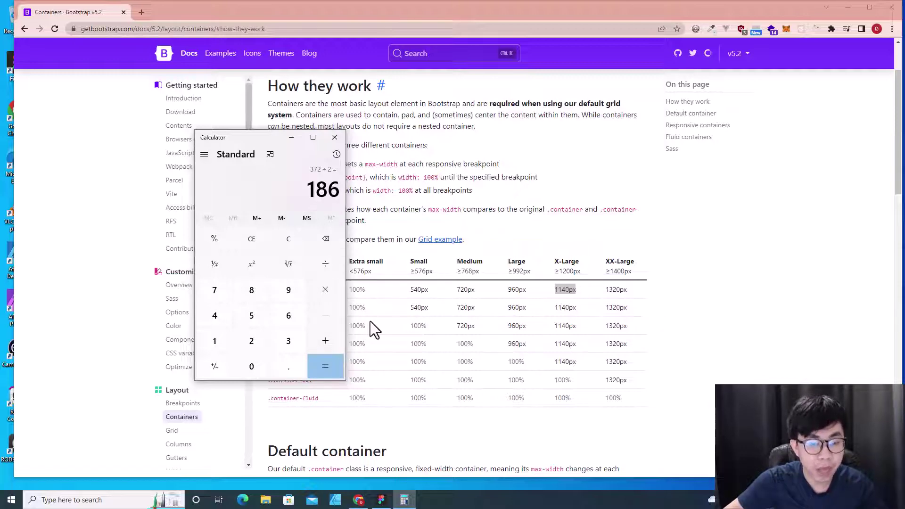
pyautogui.click(381, 500)
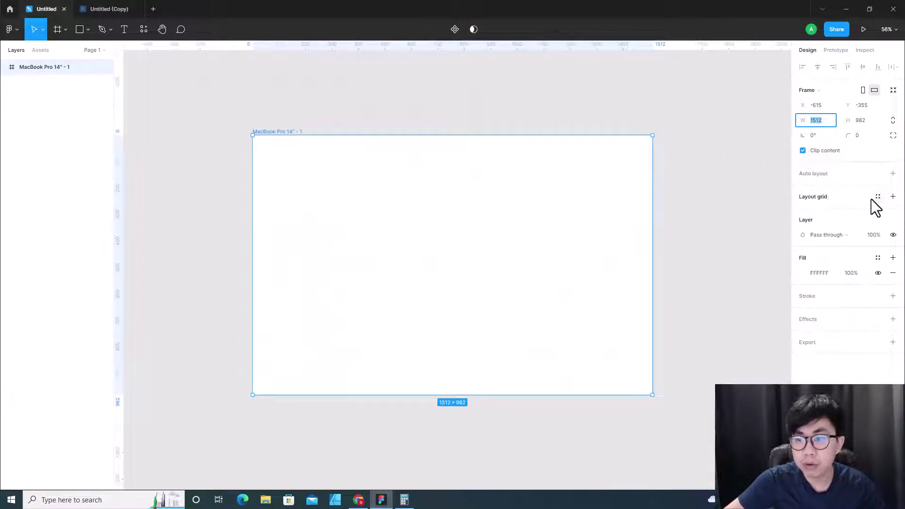
# - Add a layout grid to the frame as a 12-column grid
pyautogui.click(892, 196)
pyautogui.click(803, 212)
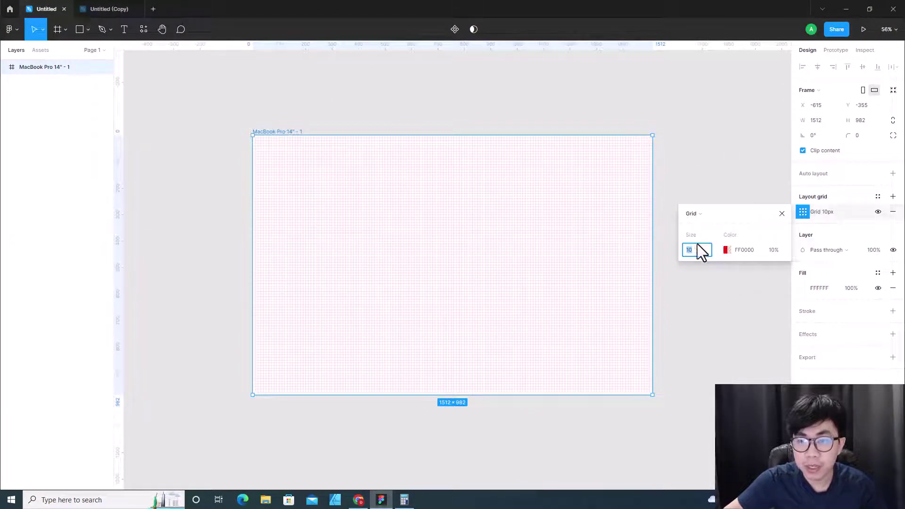
pyautogui.click(691, 214)
pyautogui.click(699, 224)
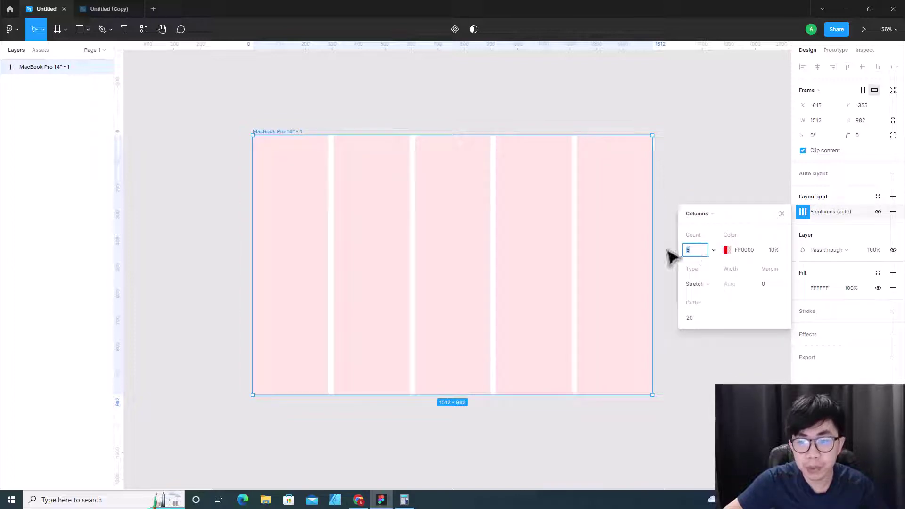
pyautogui.write('12')
pyautogui.press('Return')
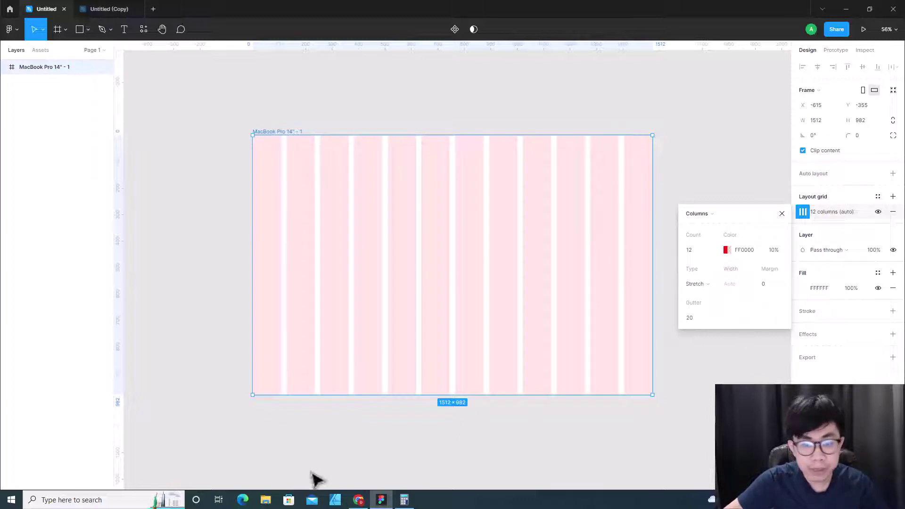
# - Set the column grid margin to 186
pyautogui.click(404, 500)
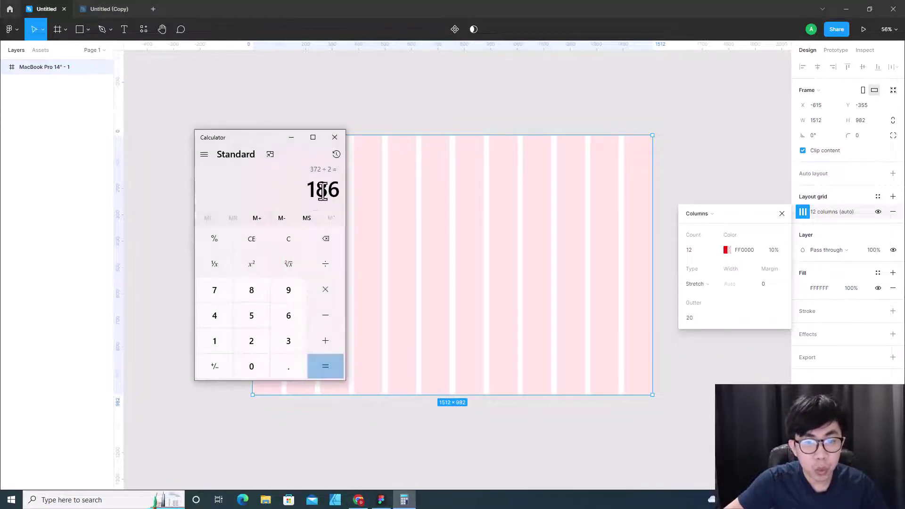
pyautogui.click(766, 283)
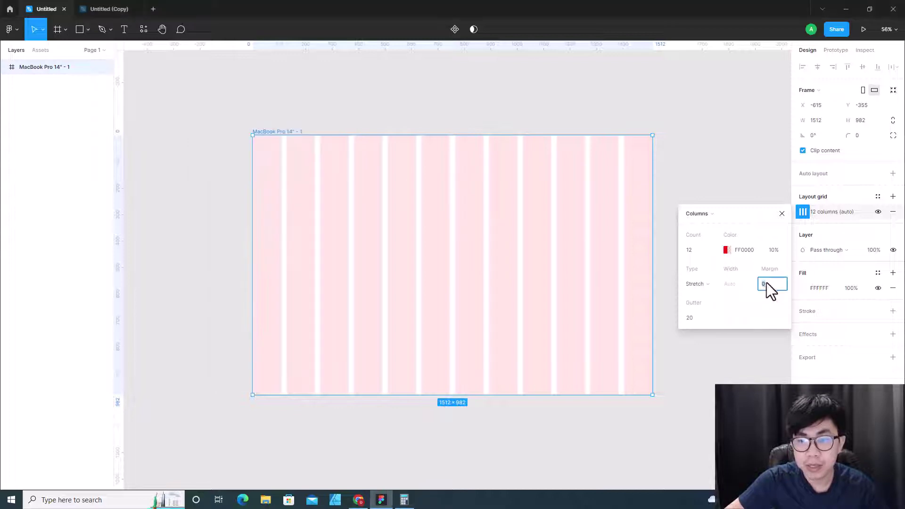
pyautogui.write('1')
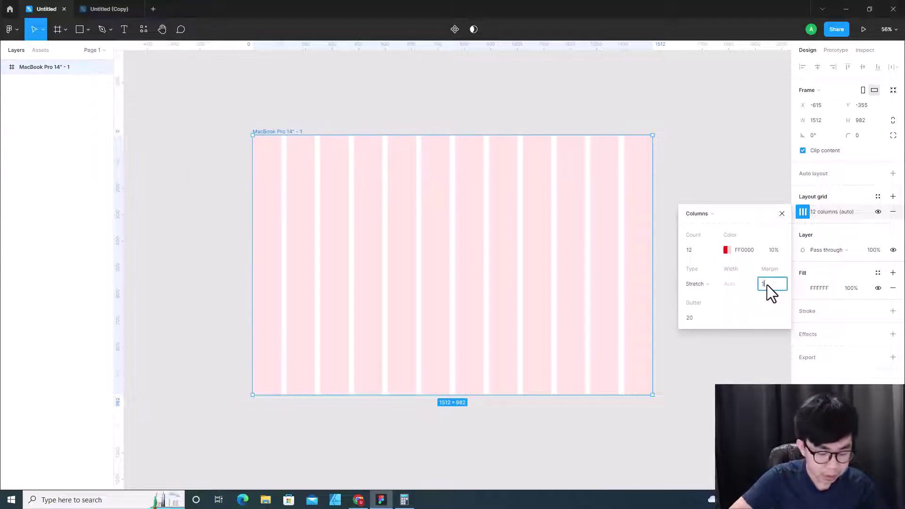
pyautogui.write('86')
pyautogui.press('Return')
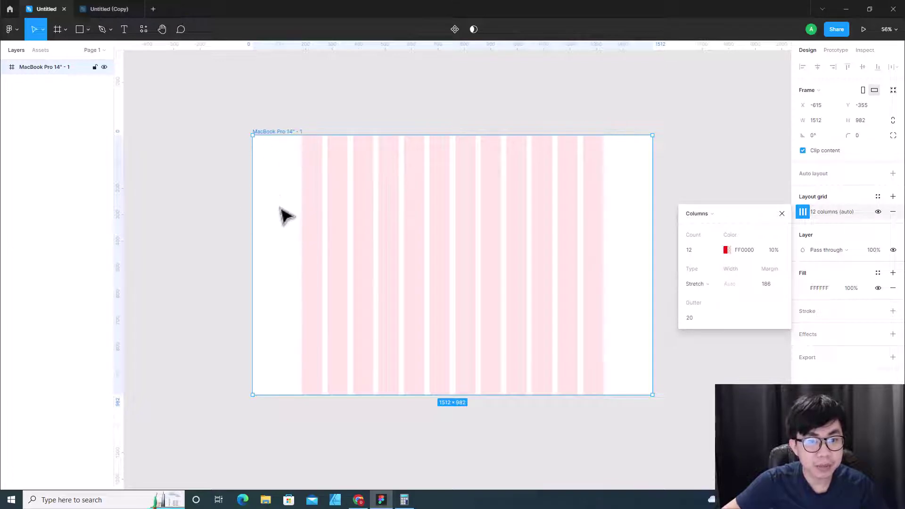
# - Draw test rectangles over the frame margins, delete them, and minimize Figma
pyautogui.click(78, 32)
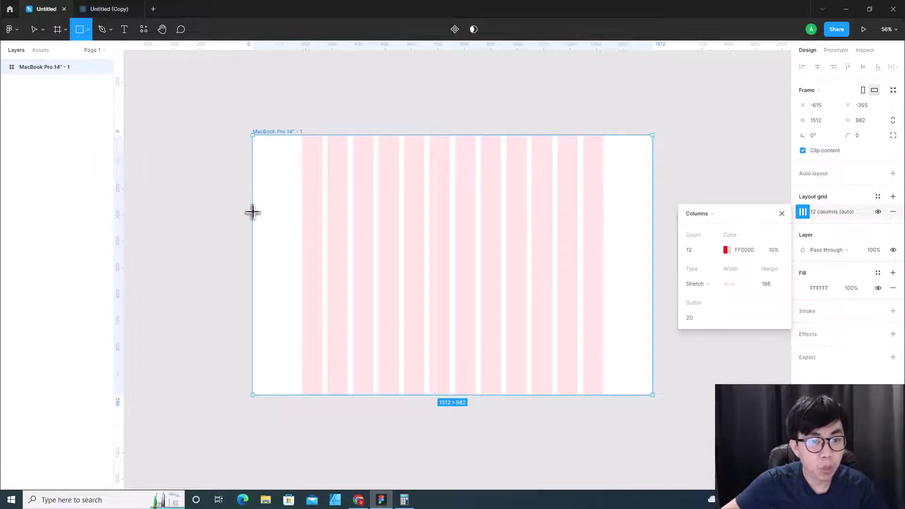
pyautogui.moveTo(252, 212)
pyautogui.mouseDown()
pyautogui.moveTo(453, 241)
pyautogui.moveTo(636, 221)
pyautogui.mouseUp()
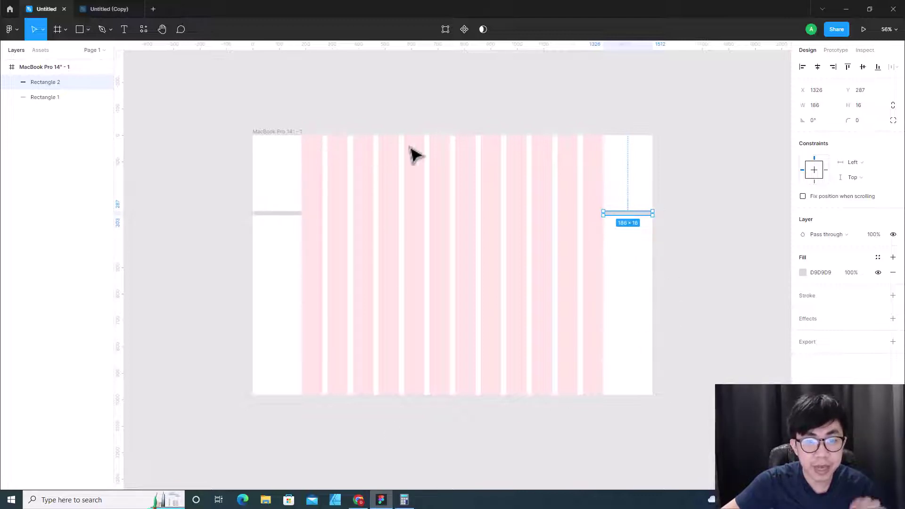
pyautogui.click(265, 214)
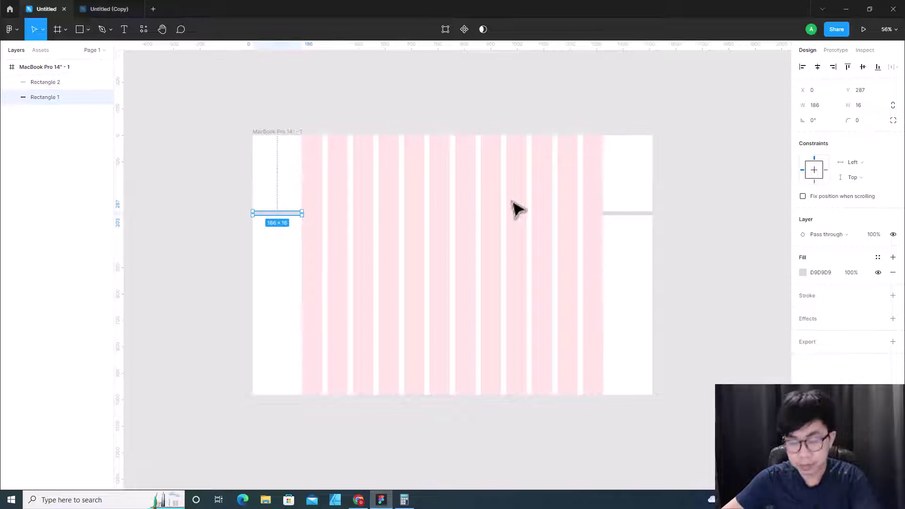
pyautogui.press('Delete')
pyautogui.click(625, 214)
pyautogui.press('Delete')
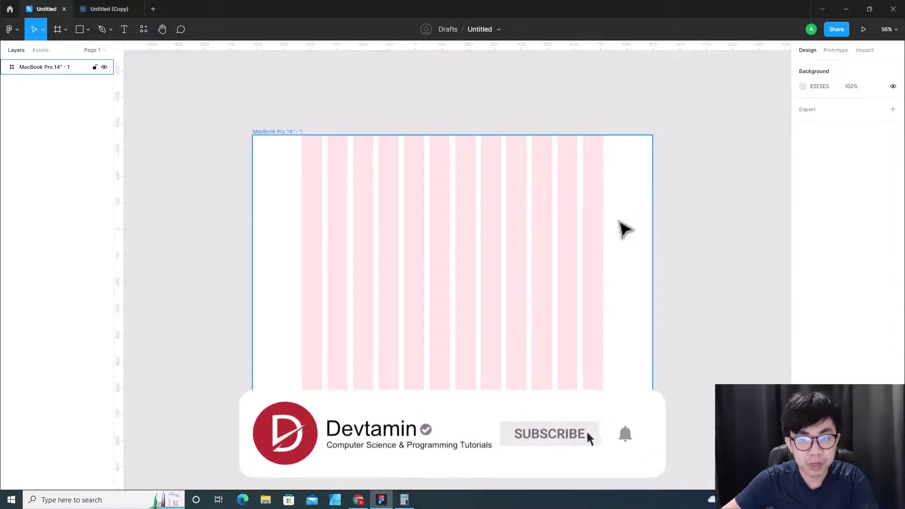
pyautogui.click(377, 503)
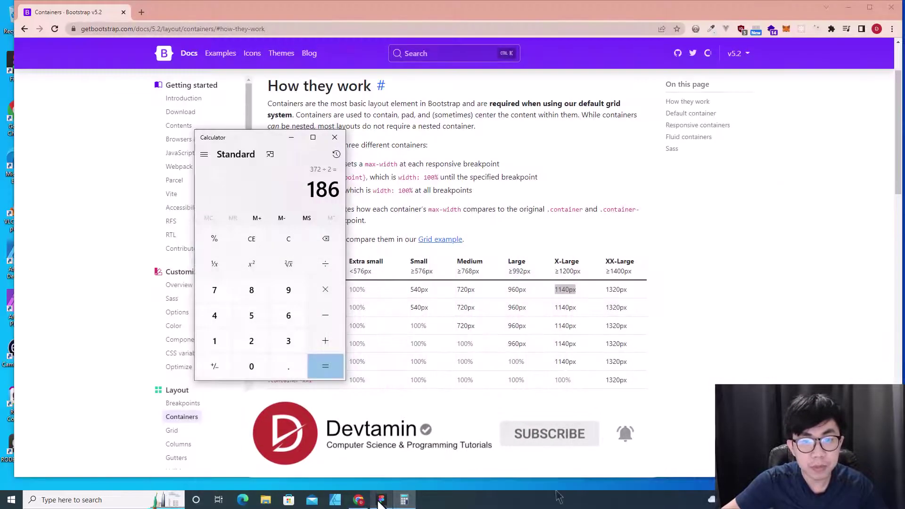
# - Reopen the frame's column grid settings, keep Stretch type, and select the 20 gutter value
pyautogui.click(380, 503)
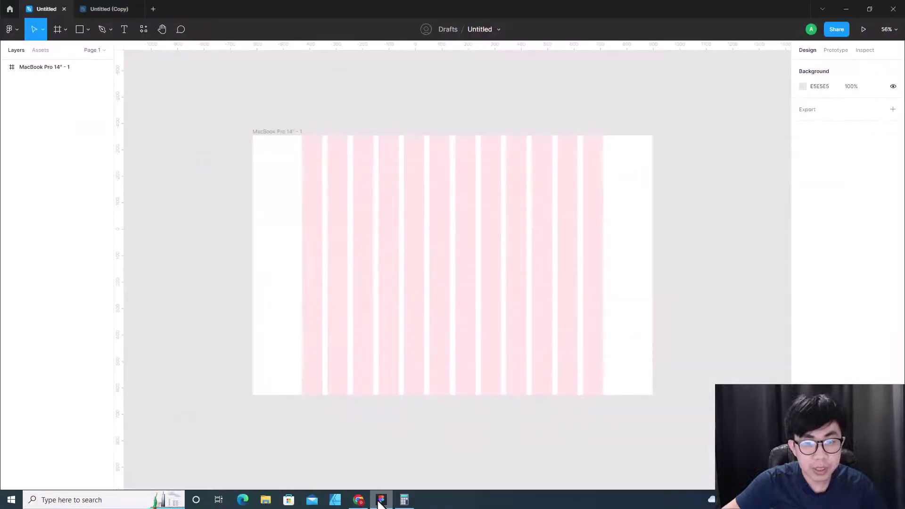
pyautogui.click(293, 134)
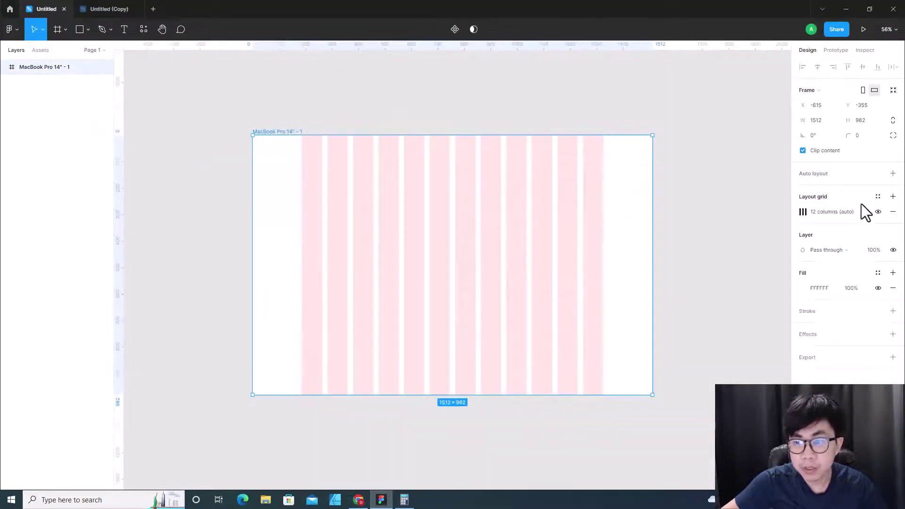
pyautogui.click(802, 212)
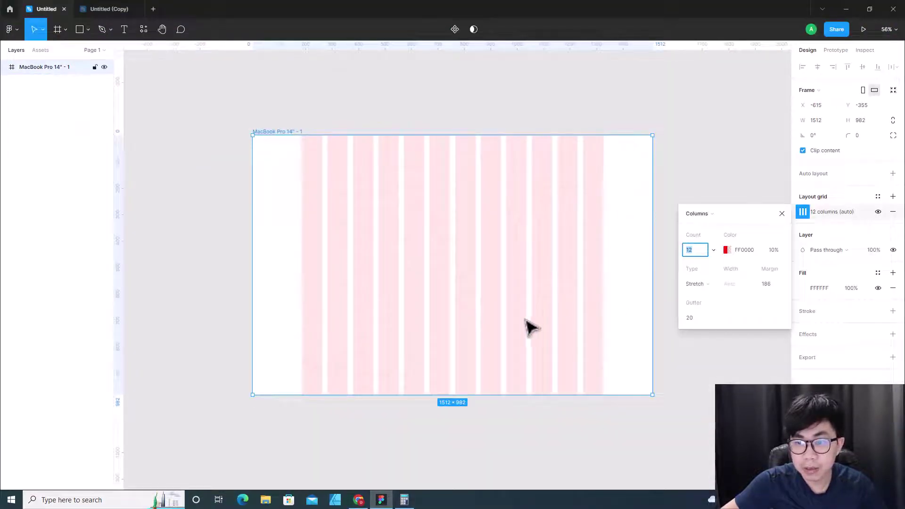
pyautogui.click(700, 285)
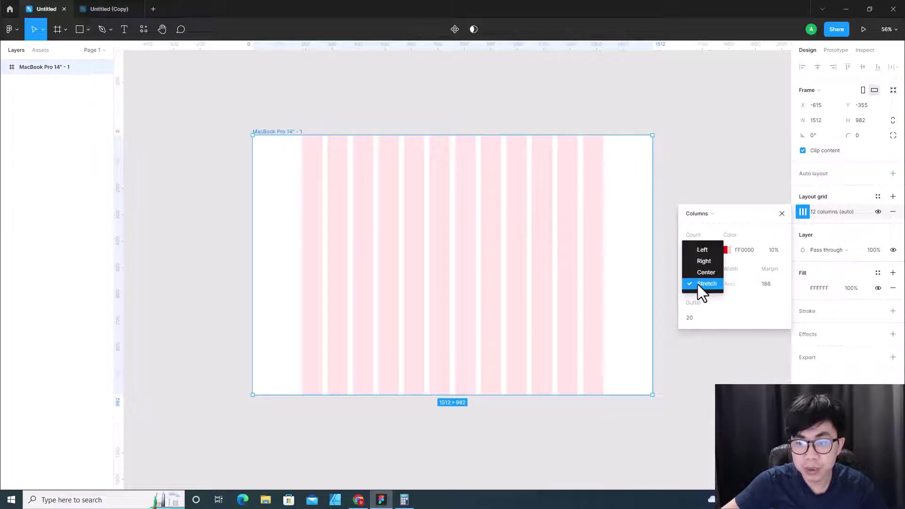
pyautogui.click(722, 309)
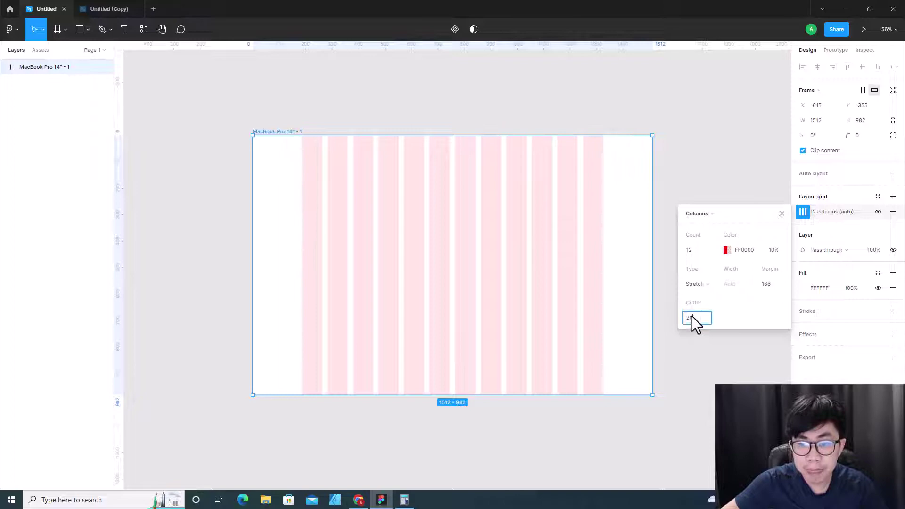
pyautogui.click(691, 316)
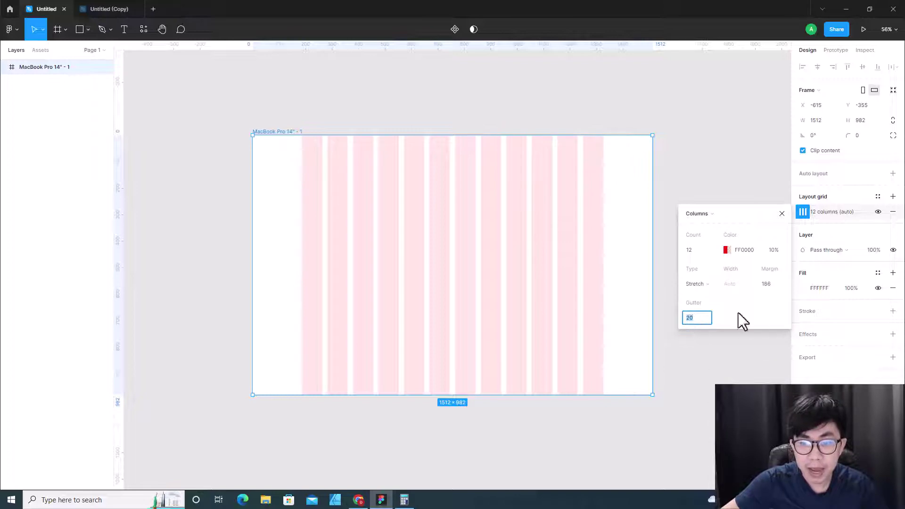
pyautogui.click(358, 500)
# - Look up Bootstrap's Gutters docs page, confirming 24px gutters, then return to Figma
pyautogui.click(463, 56)
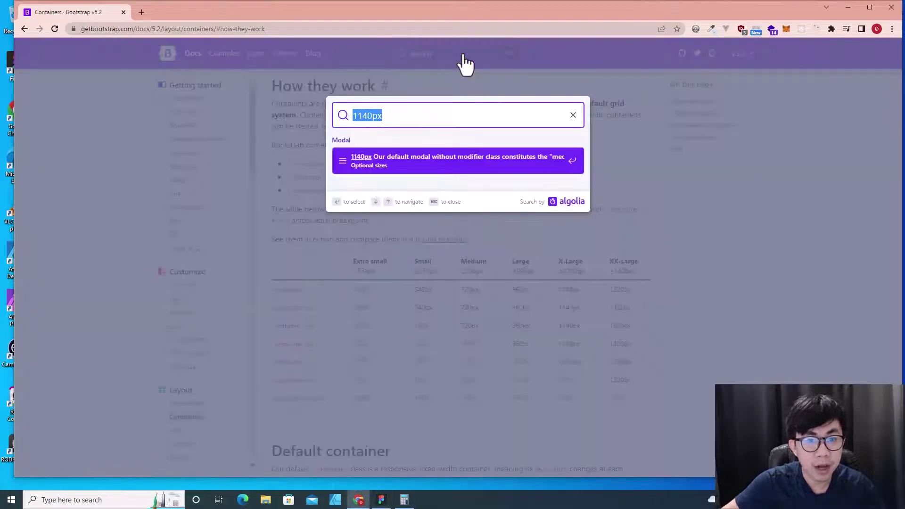
pyautogui.write('gutter')
pyautogui.press('Return')
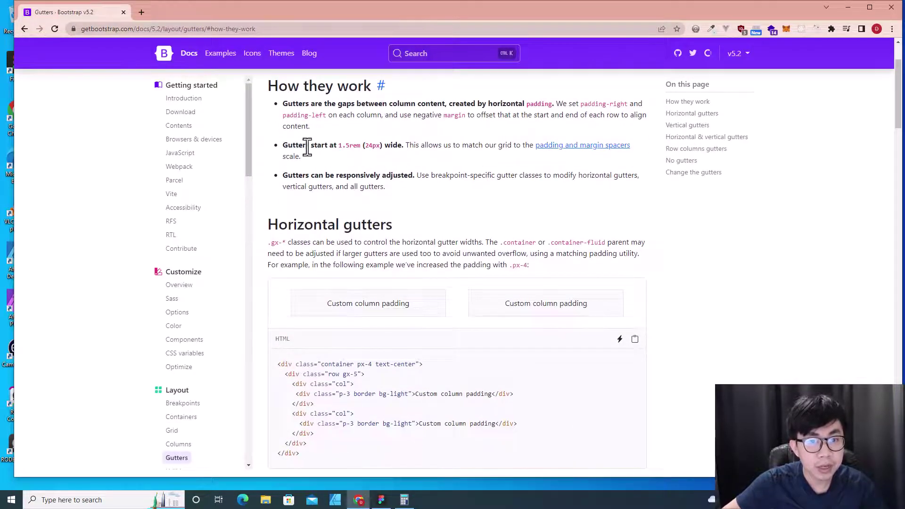
pyautogui.click(404, 500)
pyautogui.click(402, 501)
pyautogui.click(380, 500)
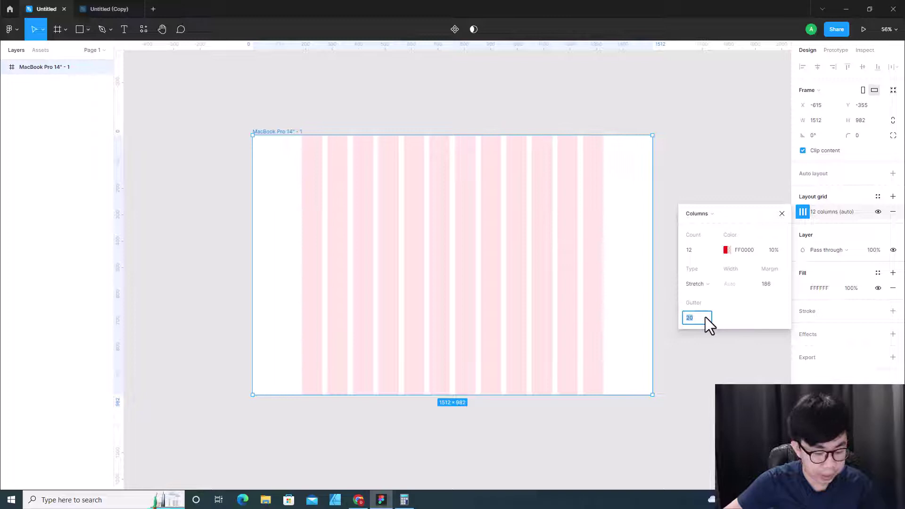
# - Change the column grid gutter to 24
pyautogui.write('4')
pyautogui.press('Return')
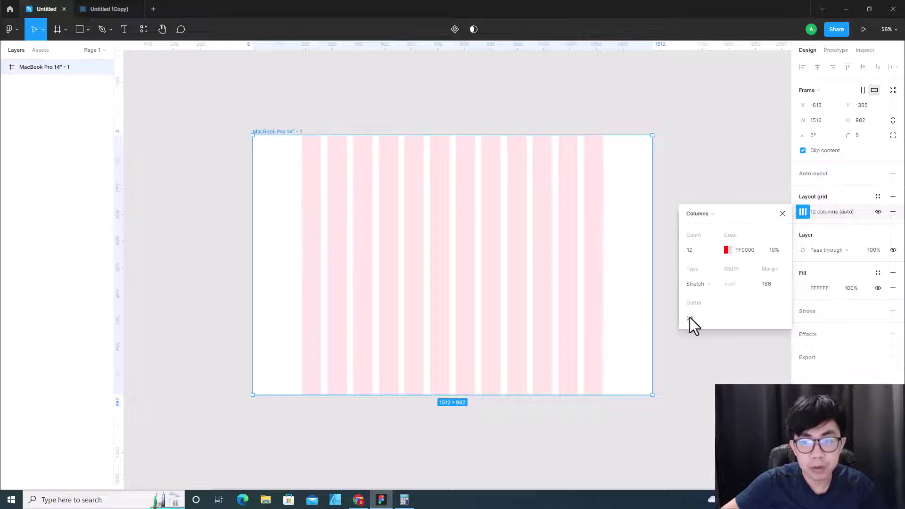
pyautogui.click(707, 370)
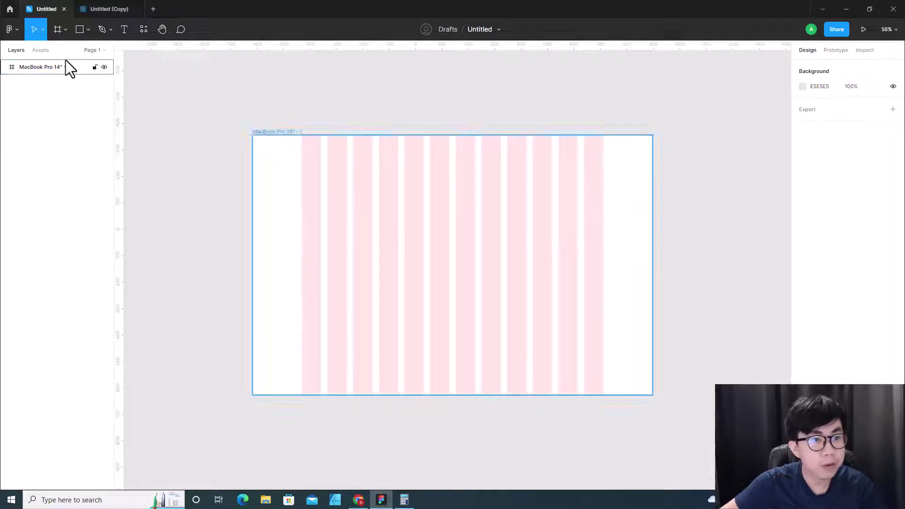
# - Draw a small test rectangle to measure a gutter, then delete it
pyautogui.click(80, 29)
pyautogui.scroll(5, 357, 195)
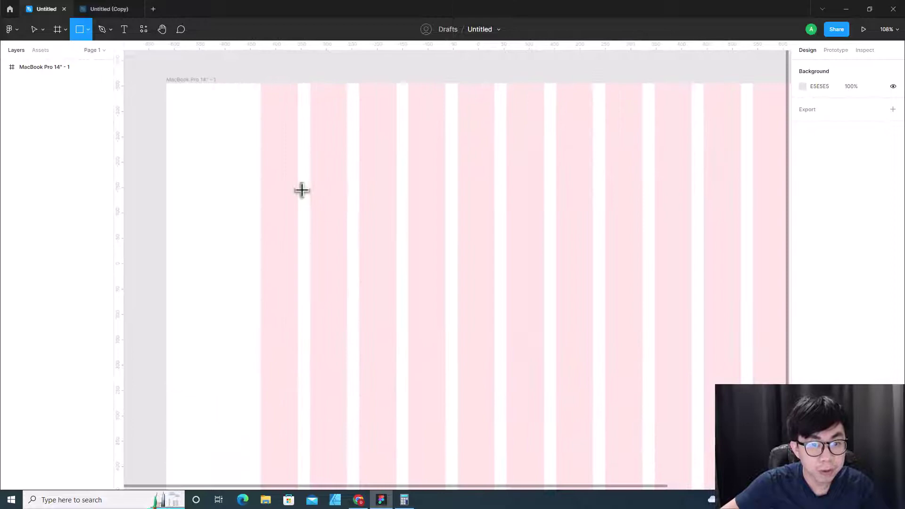
pyautogui.moveTo(297, 190); pyautogui.dragTo(310, 197)
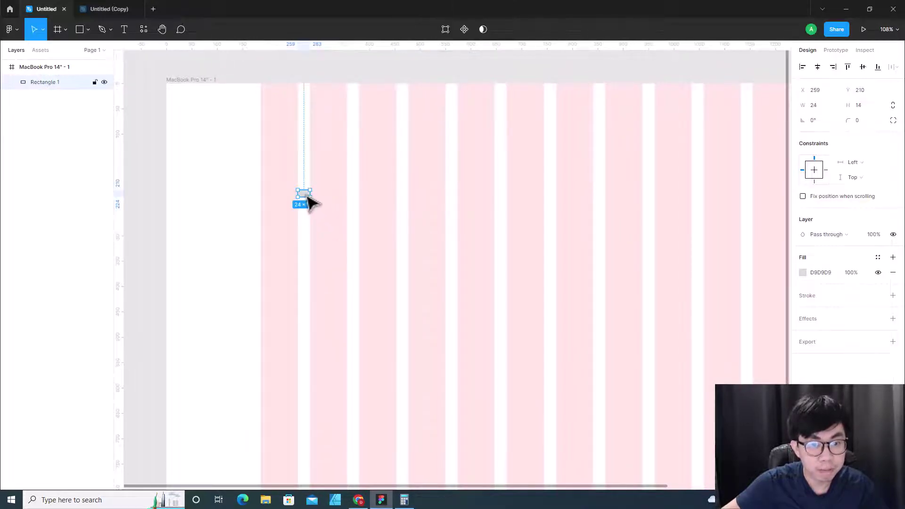
pyautogui.press('Delete')
pyautogui.scroll(-5, 309, 202)
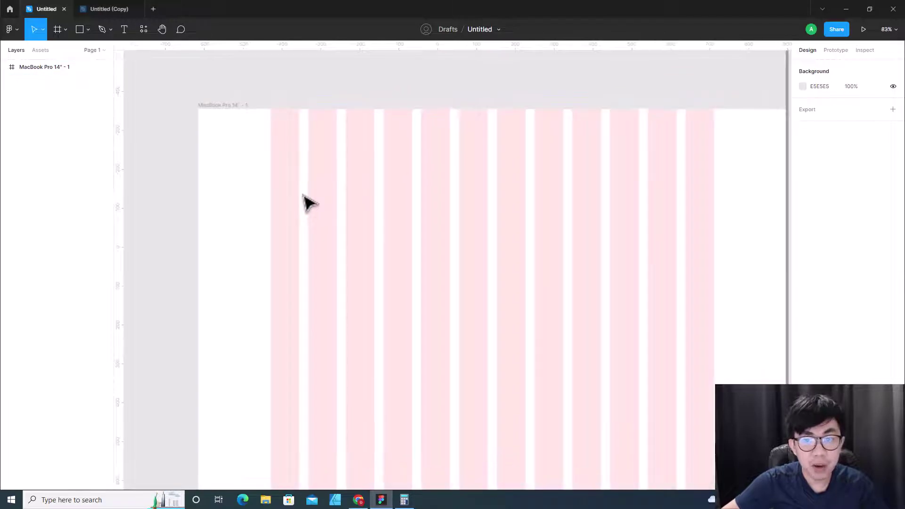
pyautogui.scroll(1, 304, 195)
# - Draw a 1512×77 gray navbar rectangle across the top of the frame
pyautogui.click(78, 28)
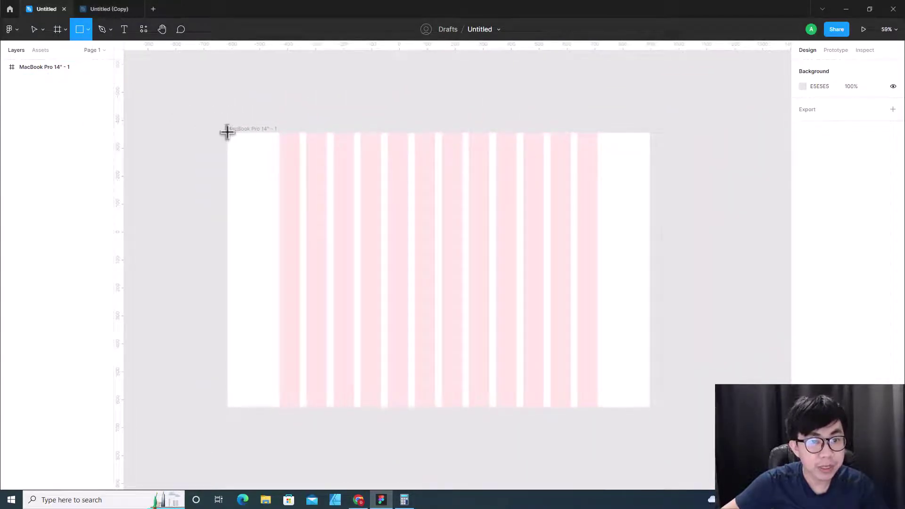
pyautogui.moveTo(227, 132); pyautogui.dragTo(651, 154)
pyautogui.scroll(1, 230, 141)
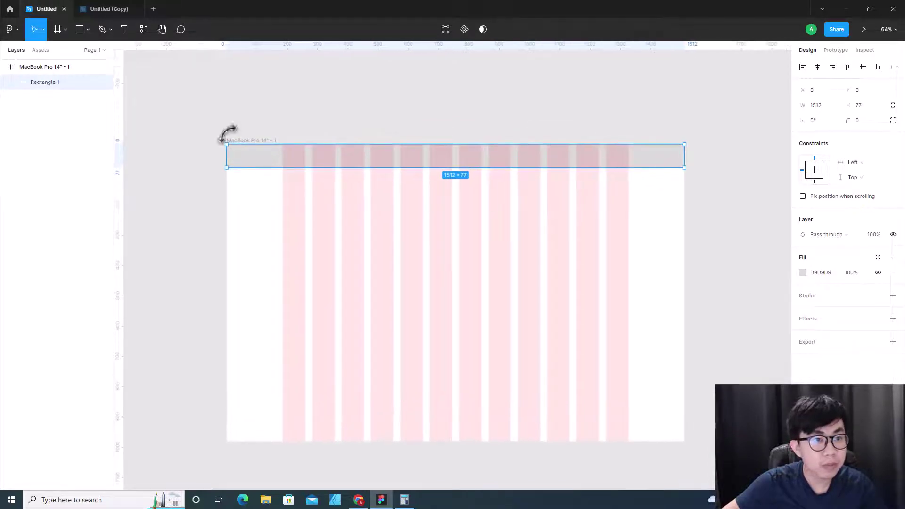
pyautogui.scroll(2, 227, 134)
# - Add 'Devtamin' text at font size 32 and move it into the bar's left side
pyautogui.click(124, 29)
pyautogui.click(358, 266)
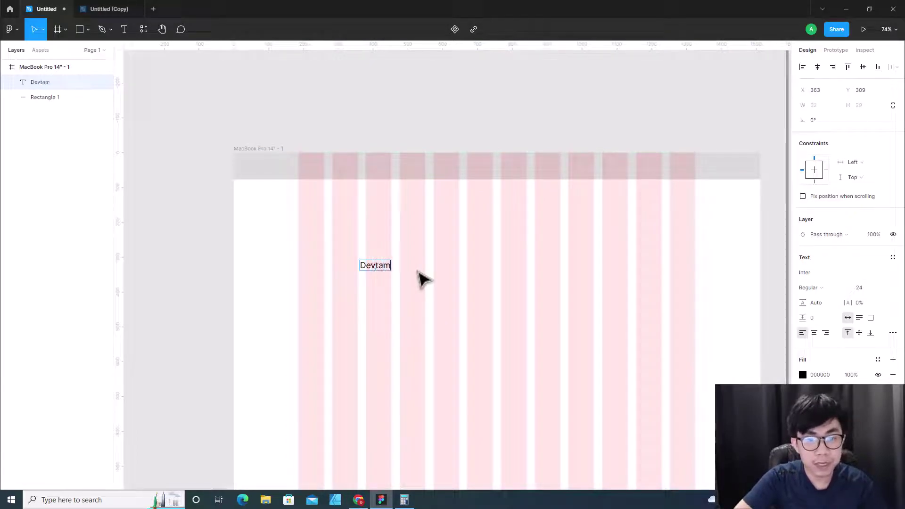
pyautogui.click(879, 287)
pyautogui.click(878, 296)
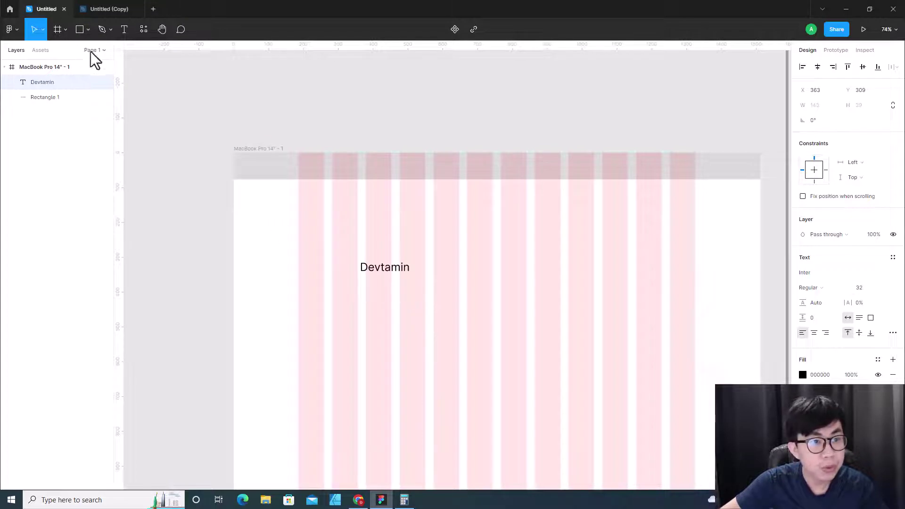
pyautogui.press('Escape')
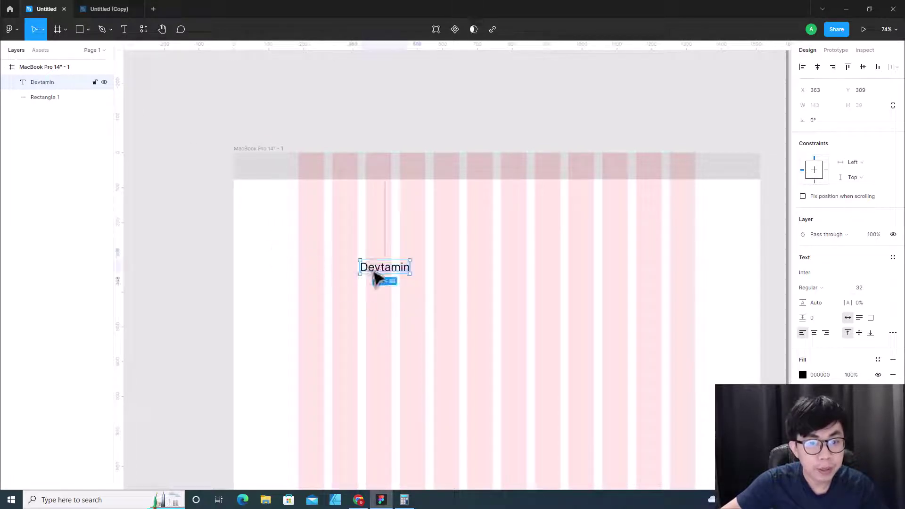
pyautogui.moveTo(377, 276); pyautogui.dragTo(399, 264)
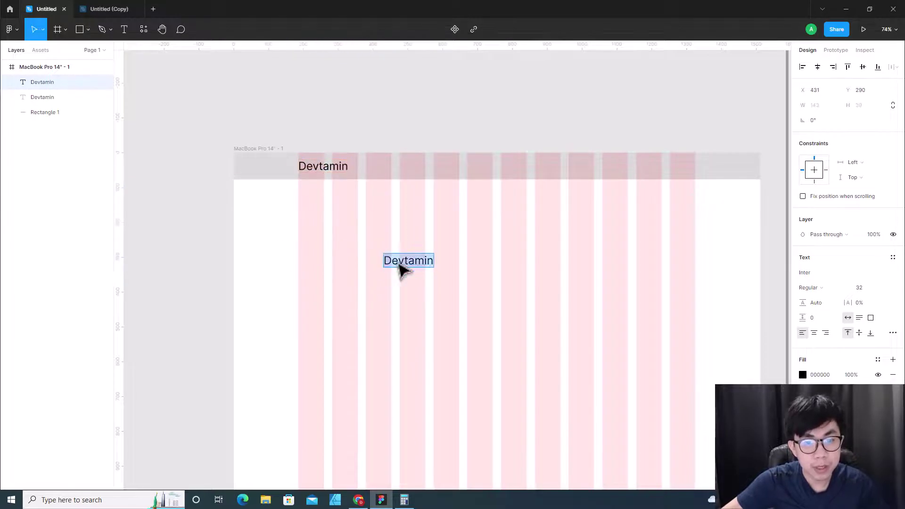
# - Turn the Devtamin copies into 'Home', 'Blog' and 'Contact' link texts
pyautogui.write('Home')
pyautogui.press('Escape')
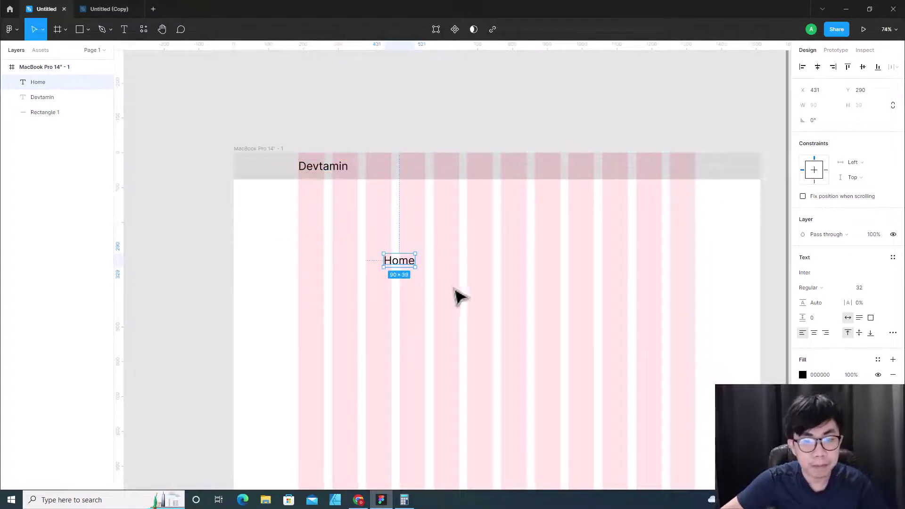
pyautogui.moveTo(402, 264); pyautogui.dragTo(511, 260)
pyautogui.click(460, 264)
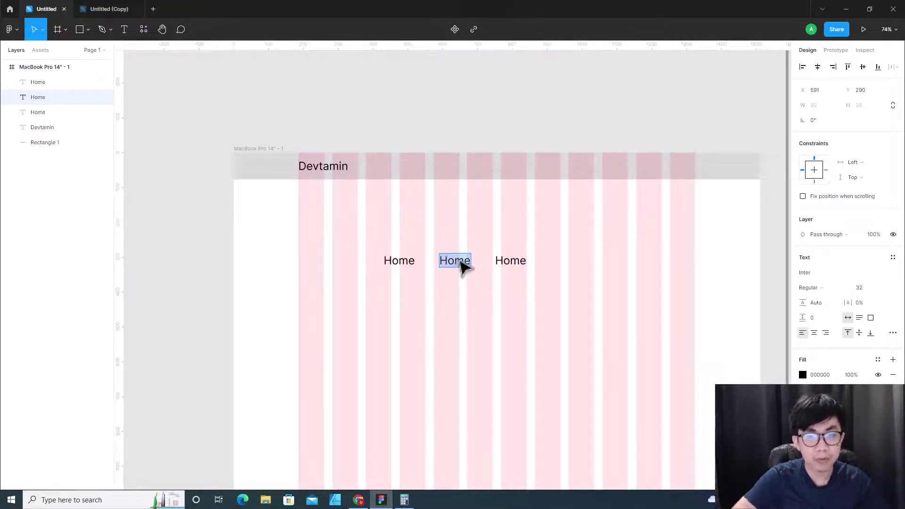
pyautogui.write('Blog')
pyautogui.click(512, 262)
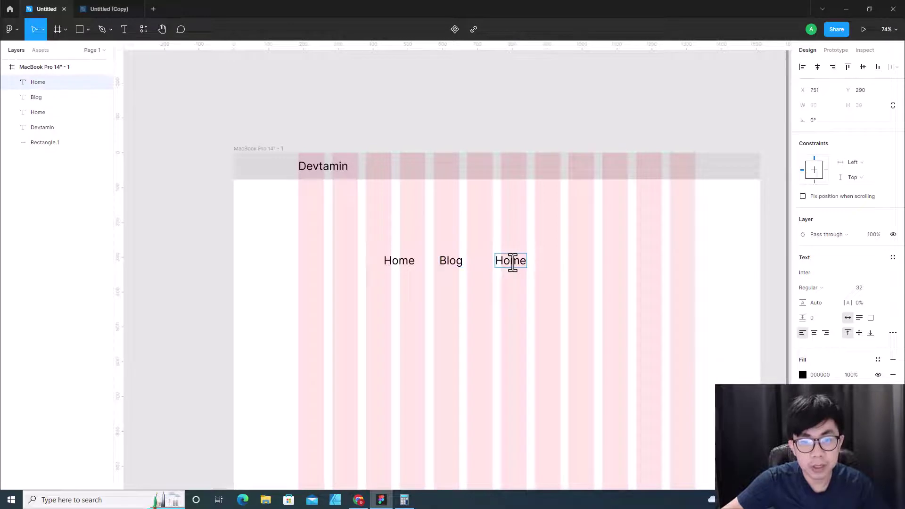
pyautogui.press('BackSpace')
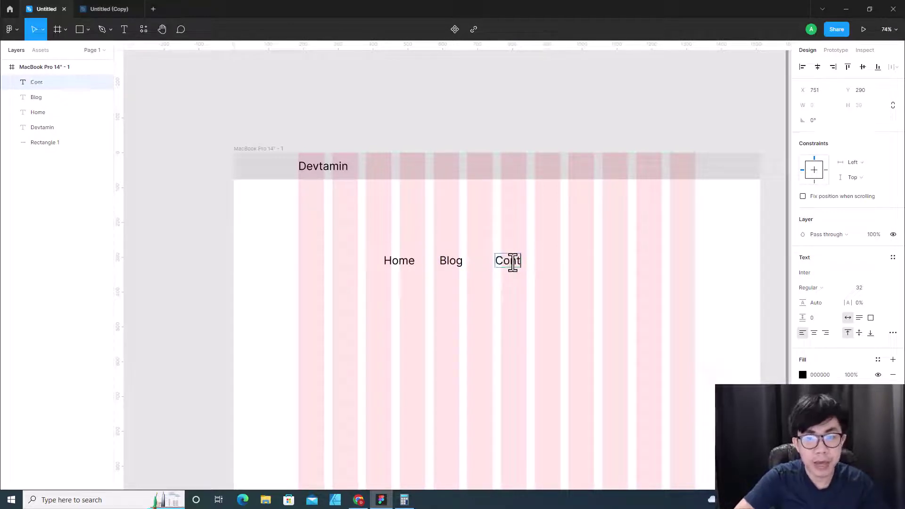
pyautogui.press('Escape')
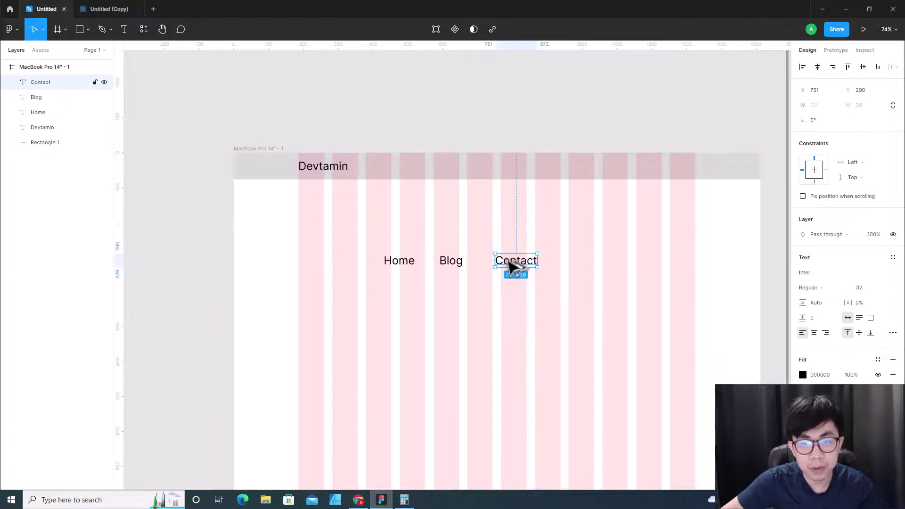
# - Add an 'About' link after Contact and even out the spacing between links
pyautogui.moveTo(513, 264); pyautogui.dragTo(571, 268)
pyautogui.doubleClick(569, 264)
pyautogui.write('A')
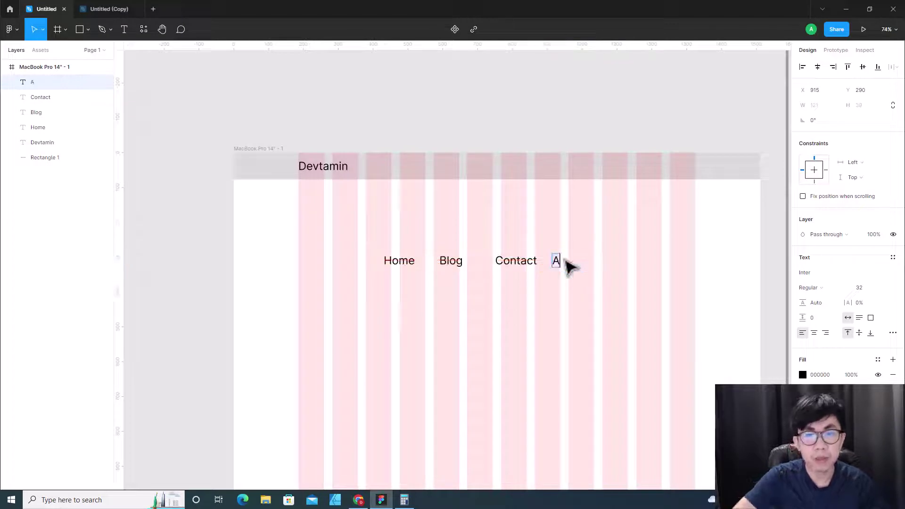
pyautogui.write('bout')
pyautogui.press('Escape')
pyautogui.click(530, 270)
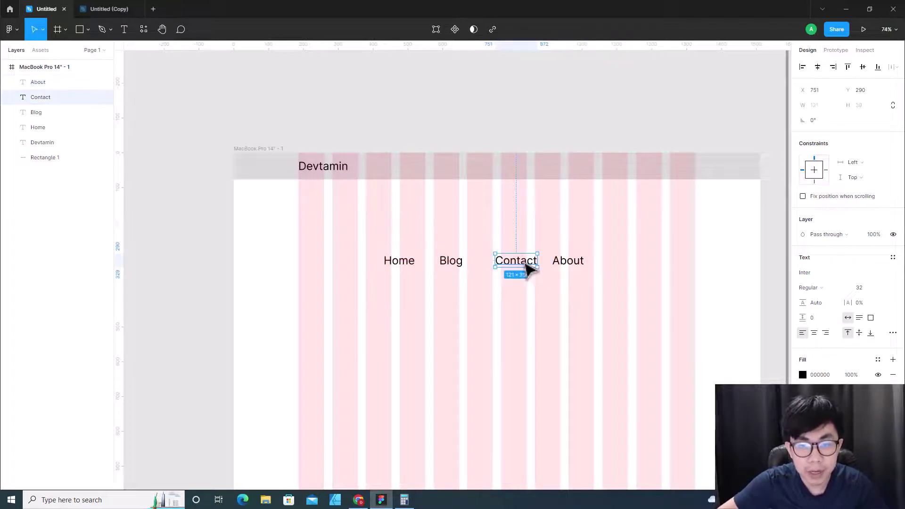
pyautogui.moveTo(516, 271); pyautogui.dragTo(505, 269)
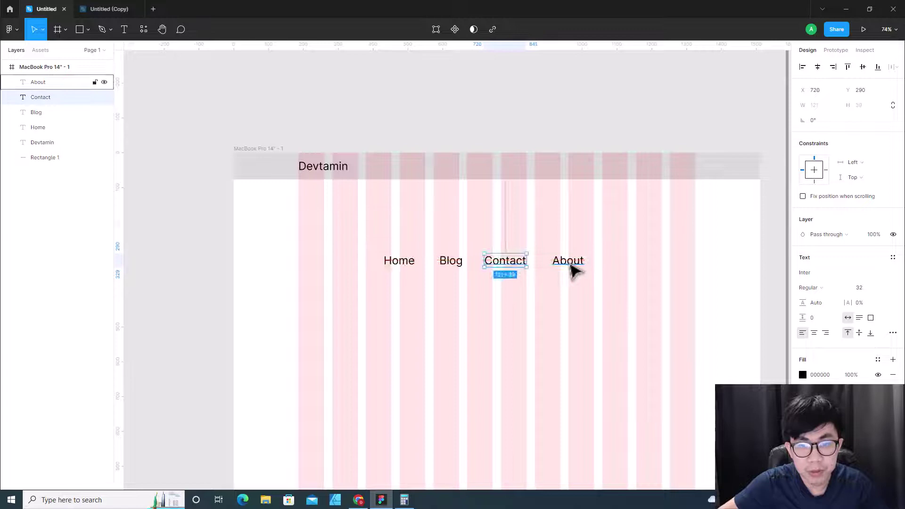
pyautogui.moveTo(572, 266); pyautogui.dragTo(510, 176)
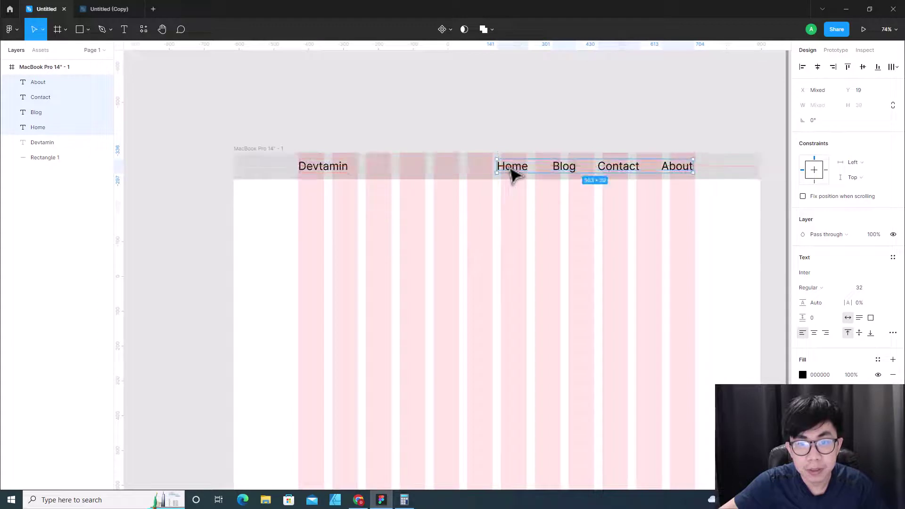
# - Set the four nav links to font size 24
pyautogui.click(882, 288)
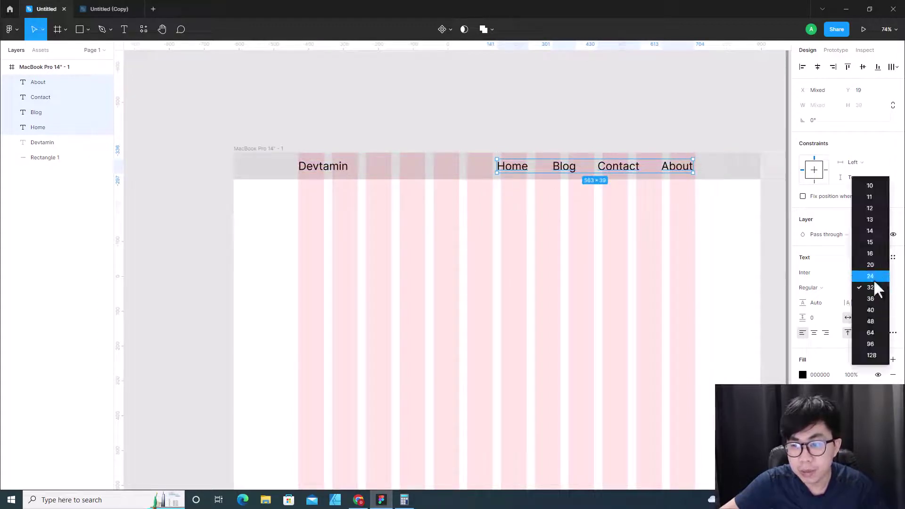
pyautogui.click(872, 279)
pyautogui.press('Escape')
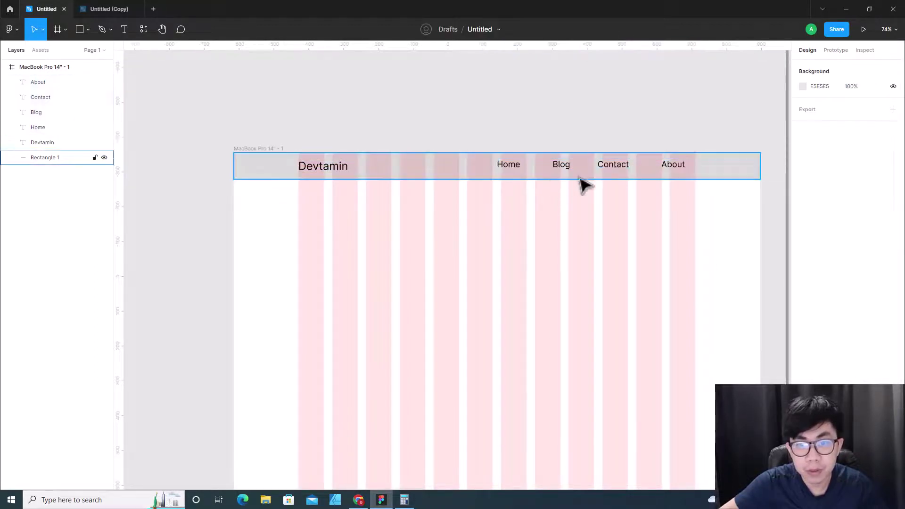
# - Shift About, Contact, Blog and Home right so About ends at the grid's right edge
pyautogui.moveTo(682, 172); pyautogui.dragTo(689, 174)
pyautogui.moveTo(610, 173); pyautogui.dragTo(638, 175)
pyautogui.moveTo(568, 169); pyautogui.dragTo(609, 173)
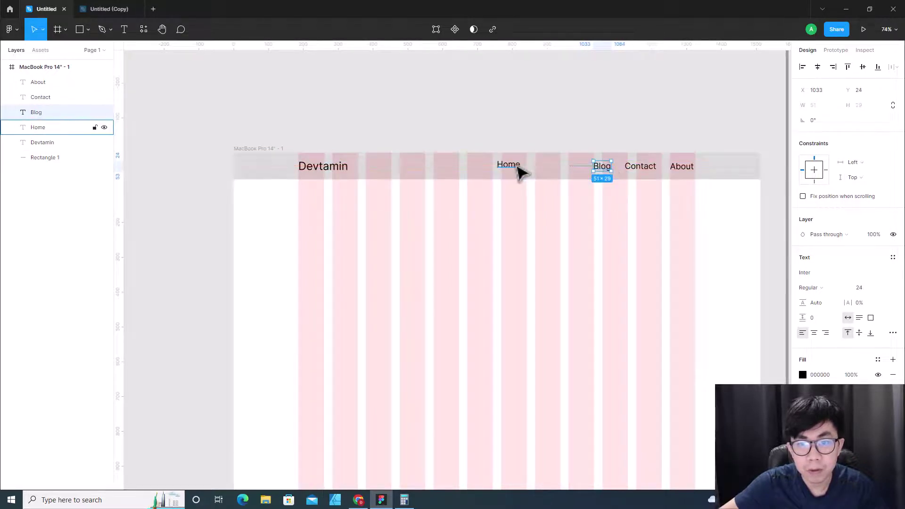
pyautogui.moveTo(519, 172); pyautogui.dragTo(578, 174)
pyautogui.click(507, 133)
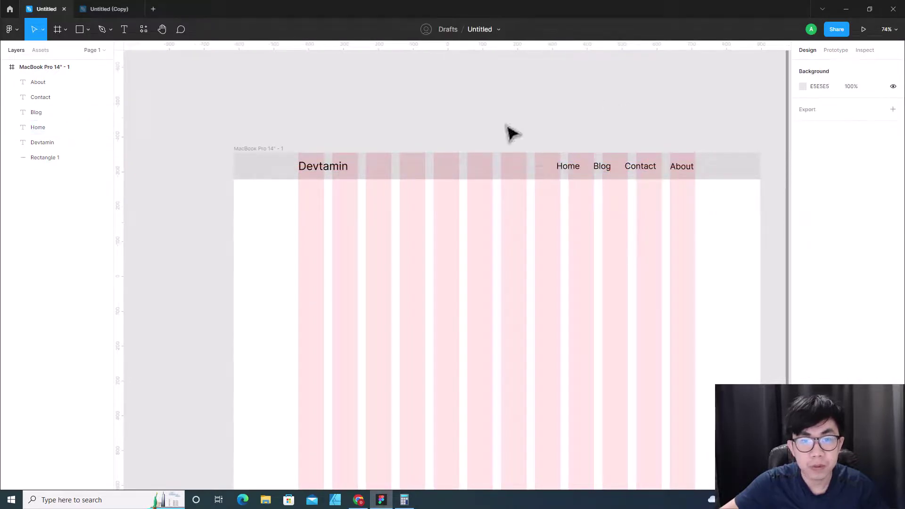
pyautogui.click(262, 148)
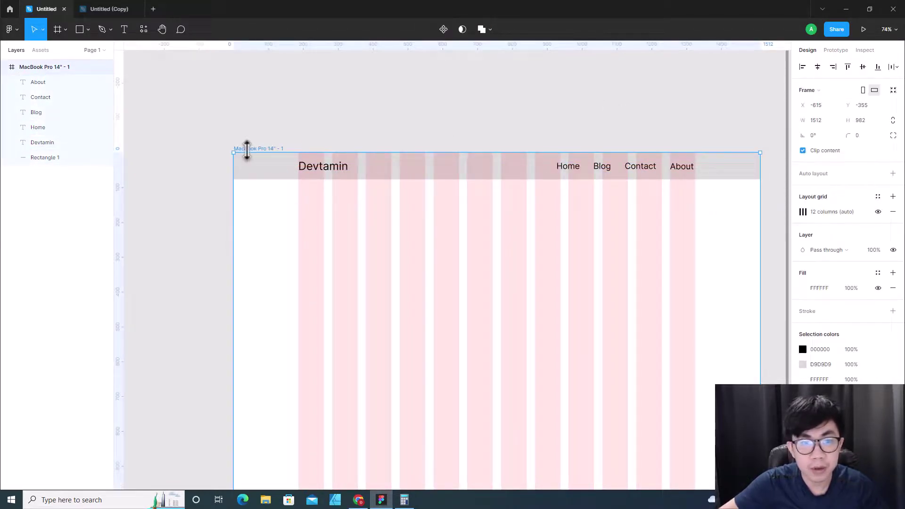
# - Extend the MacBook frame's height from 982 to 1140 with the 12-column grid showing
pyautogui.click(877, 212)
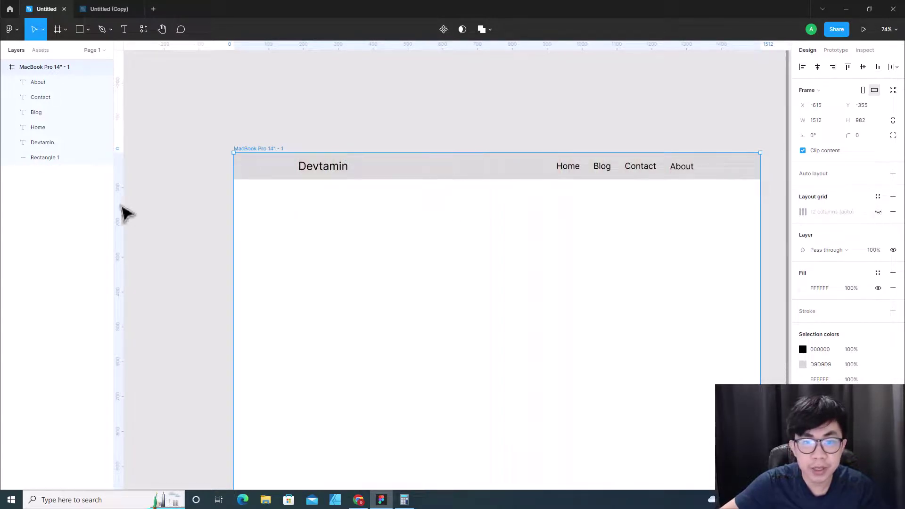
pyautogui.scroll(-3, 272, 210)
pyautogui.scroll(2, 297, 218)
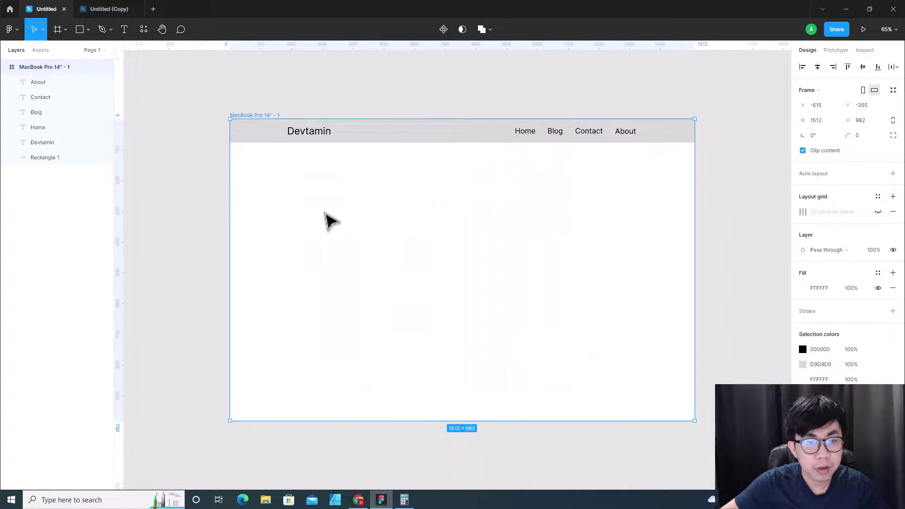
pyautogui.moveTo(451, 420); pyautogui.dragTo(451, 469)
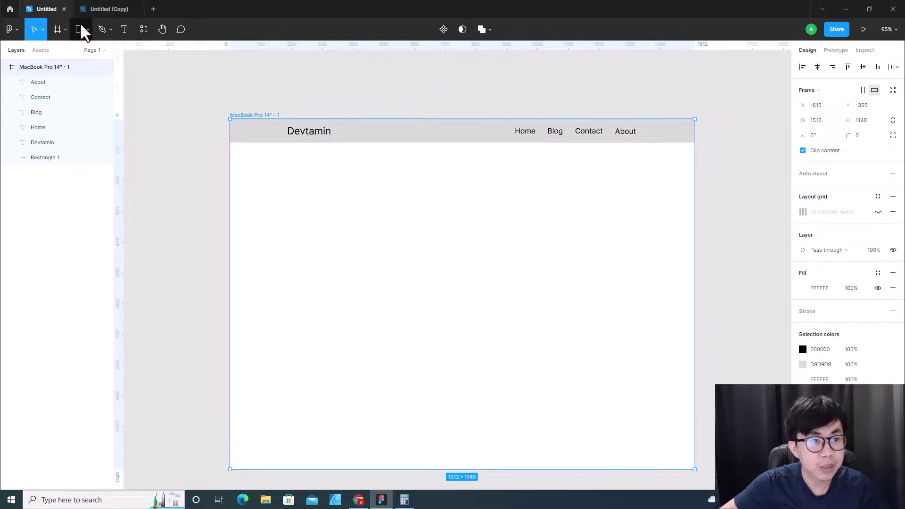
pyautogui.click(877, 212)
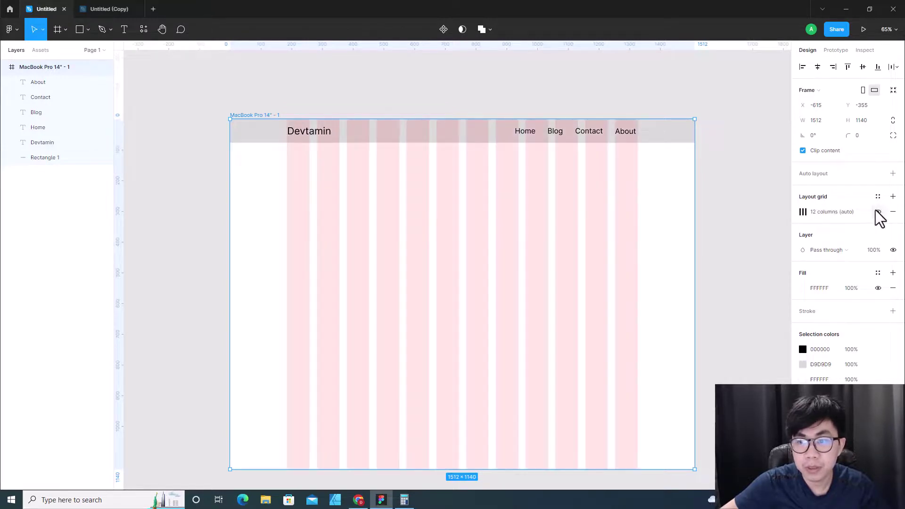
# - Draw a content block over the left eight columns and a sidebar over the right four
pyautogui.click(78, 30)
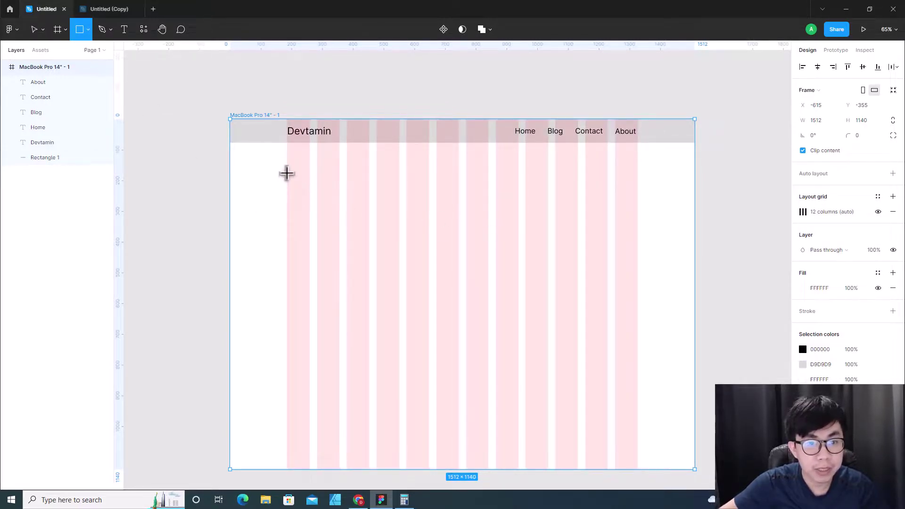
pyautogui.moveTo(287, 173); pyautogui.dragTo(518, 457)
pyautogui.click(79, 31)
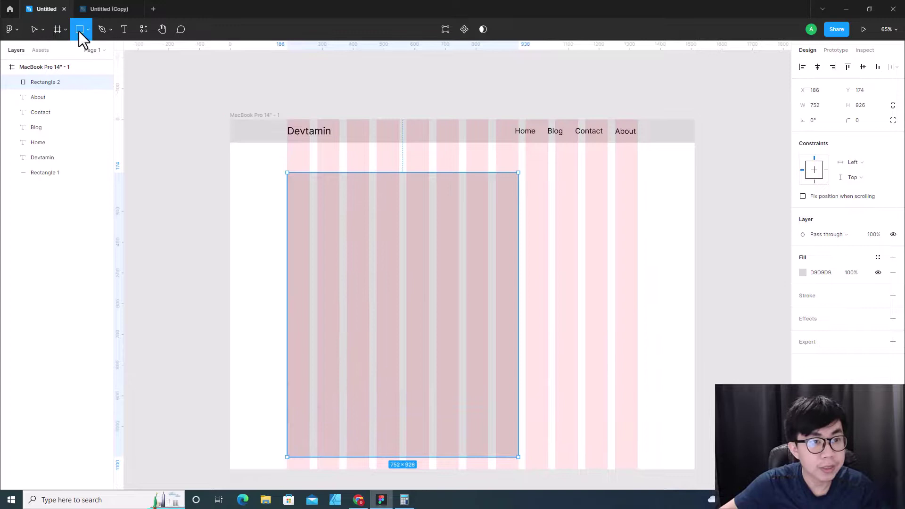
pyautogui.moveTo(526, 173)
pyautogui.mouseDown()
pyautogui.moveTo(603, 285)
pyautogui.moveTo(649, 412)
pyautogui.moveTo(648, 466)
pyautogui.moveTo(647, 457)
pyautogui.mouseUp()
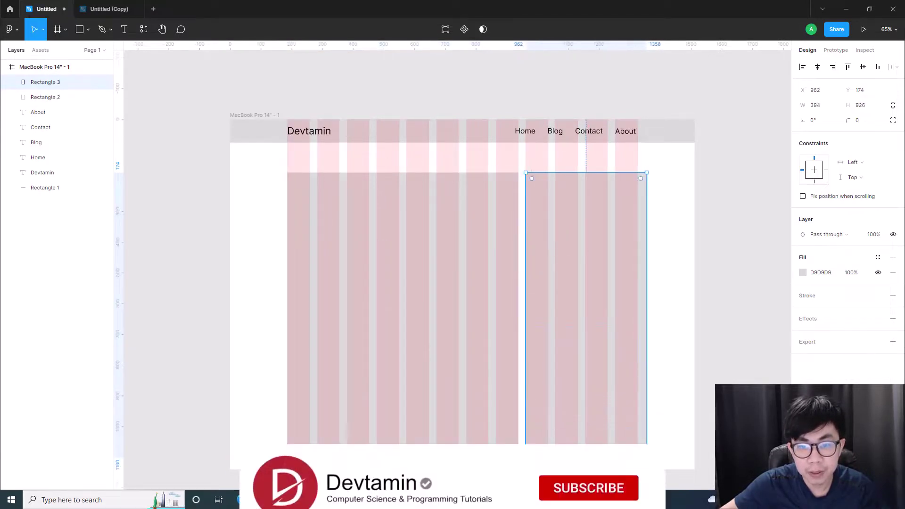
# - Shorten the content block to 255 tall and stack two copies beneath it
pyautogui.click(751, 264)
pyautogui.moveTo(264, 163); pyautogui.dragTo(605, 345)
pyautogui.click(682, 351)
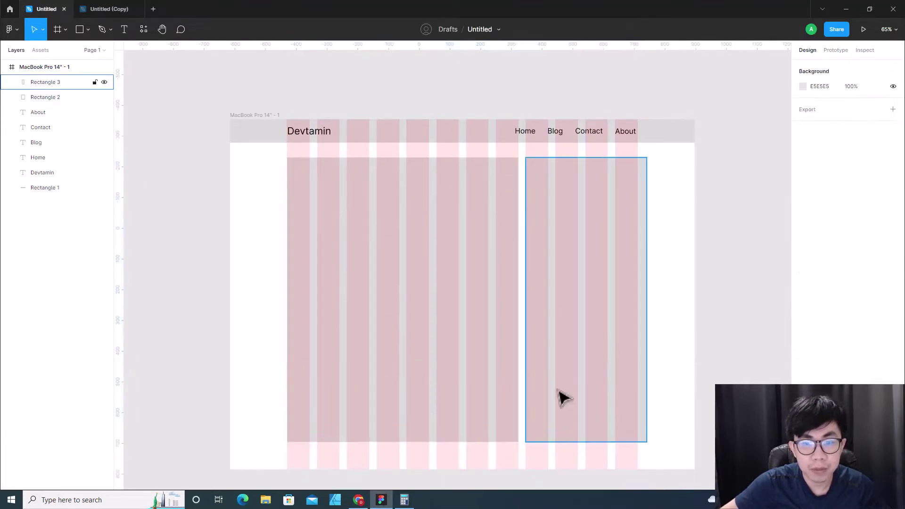
pyautogui.click(403, 423)
pyautogui.moveTo(393, 443); pyautogui.dragTo(396, 376)
pyautogui.click(731, 289)
# - Turn off the MacBook frame's layout grid and zoom in on the plain wireframe
pyautogui.click(273, 115)
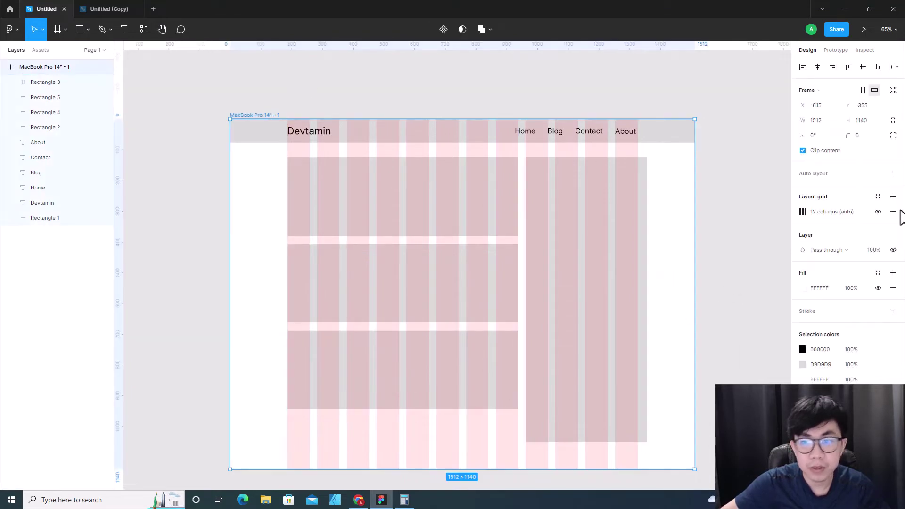
pyautogui.click(877, 212)
pyautogui.click(749, 210)
pyautogui.scroll(-1, 618, 238)
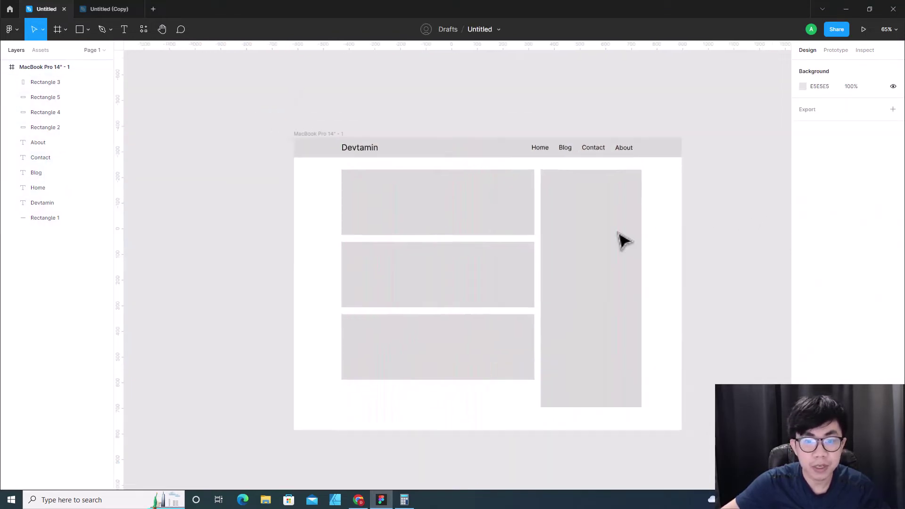
pyautogui.scroll(2, 562, 316)
pyautogui.scroll(1, 414, 211)
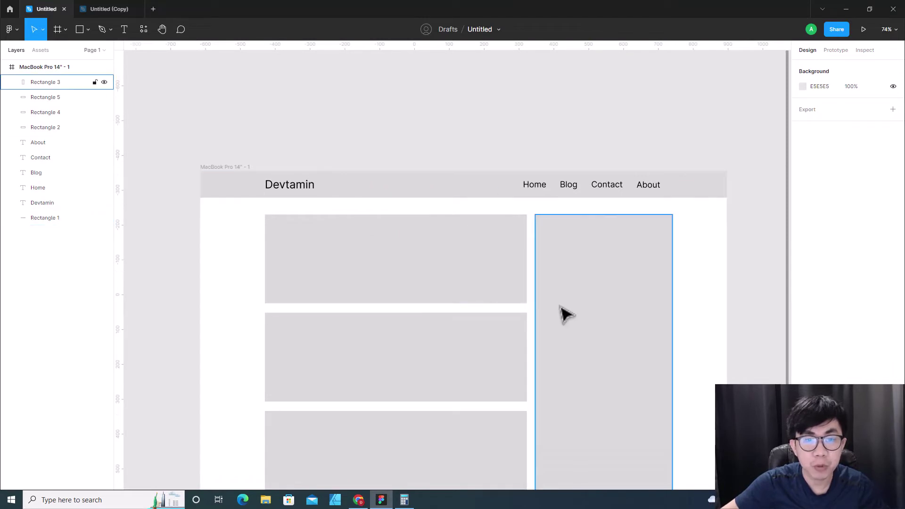